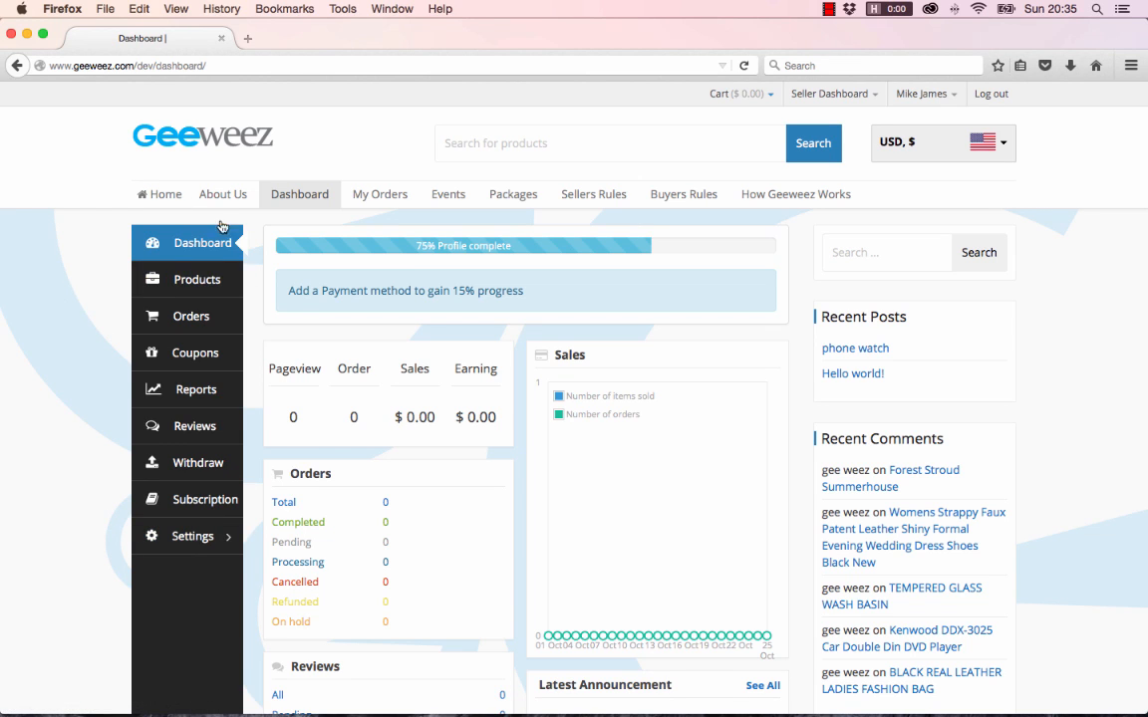
# Open the store Settings page from the Geeweez dashboard sidebar
pyautogui.click(194, 538)
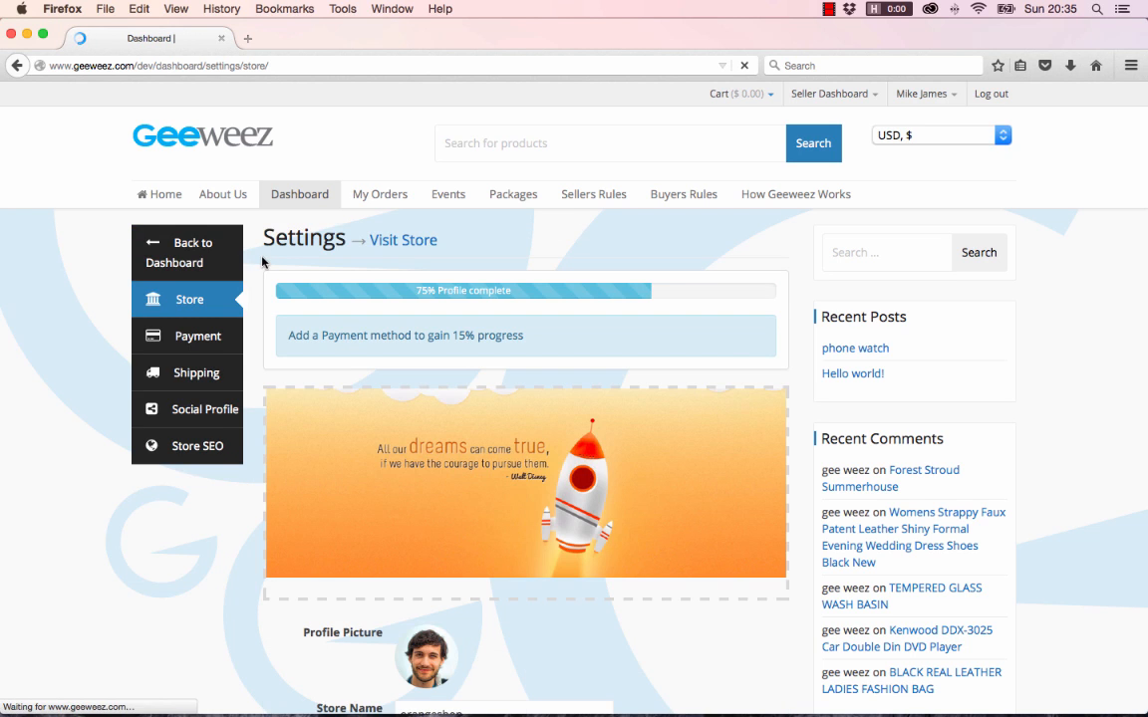
pyautogui.scroll(-5, 482, 436)
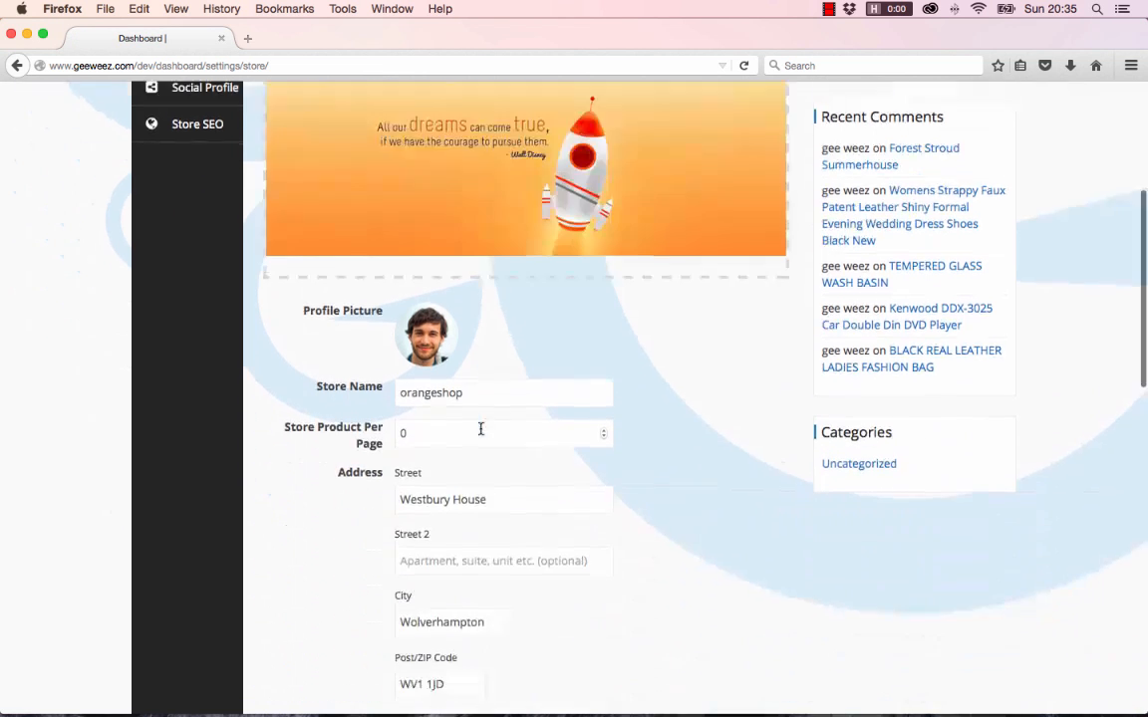
pyautogui.scroll(5, 481, 434)
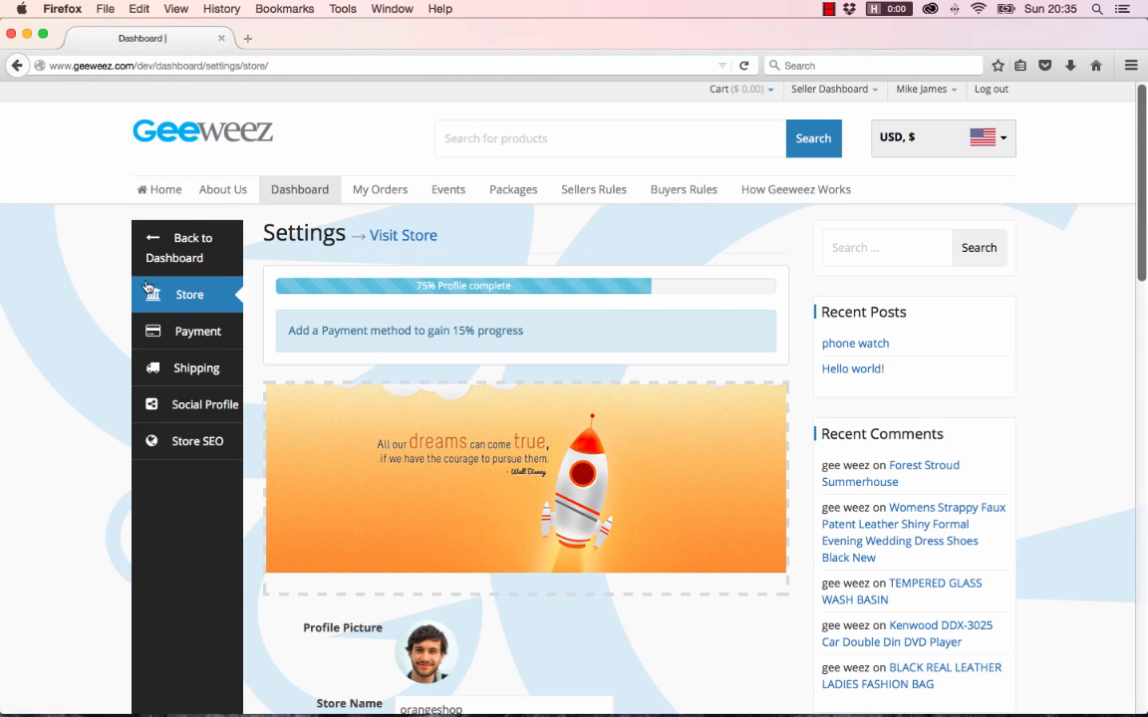
# Open the Shipping section of the store settings, where all shipping prices read 0.00
pyautogui.click(211, 371)
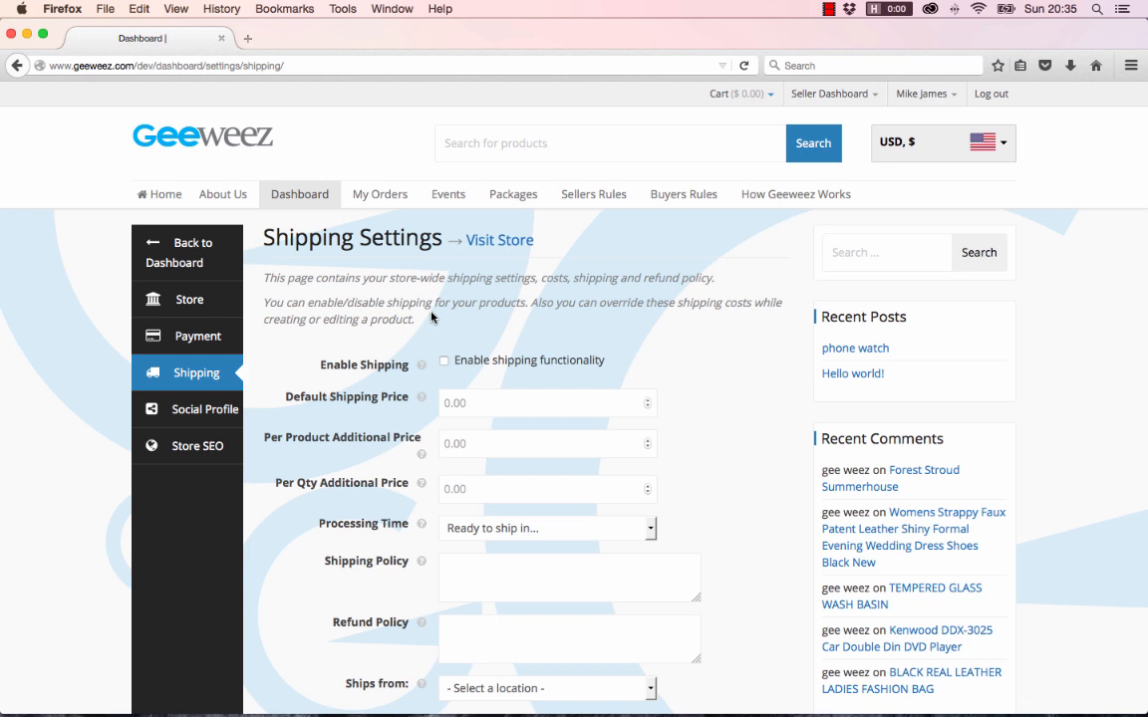
pyautogui.scroll(-2, 579, 331)
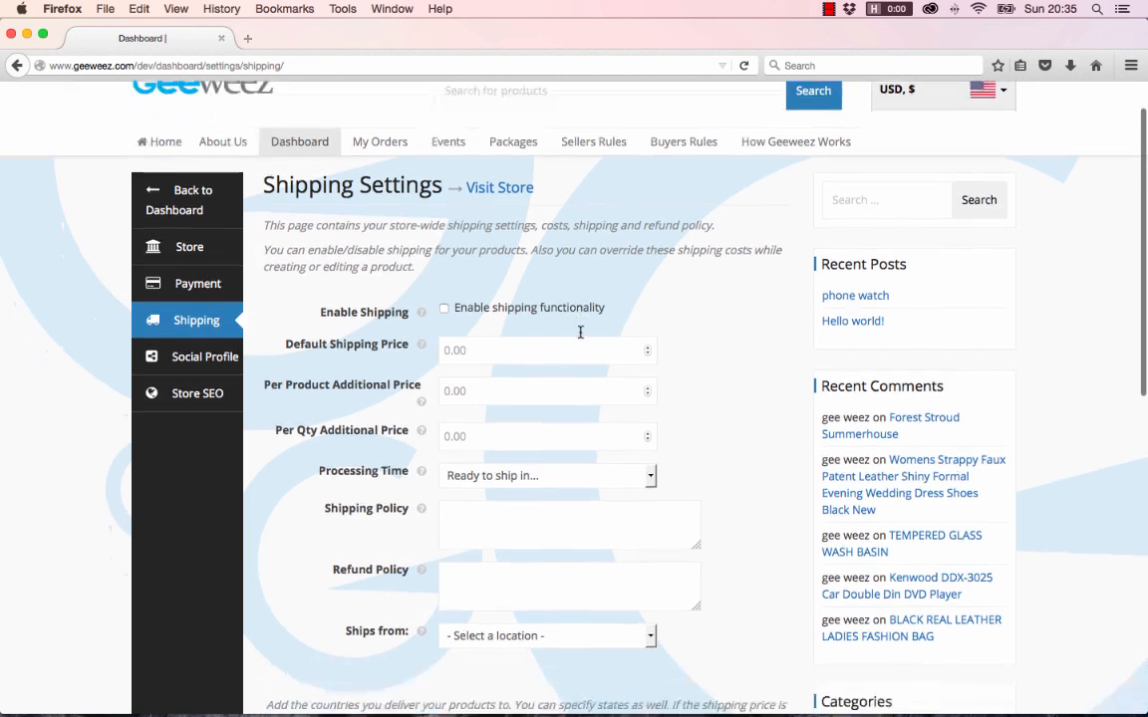
pyautogui.scroll(1, 578, 333)
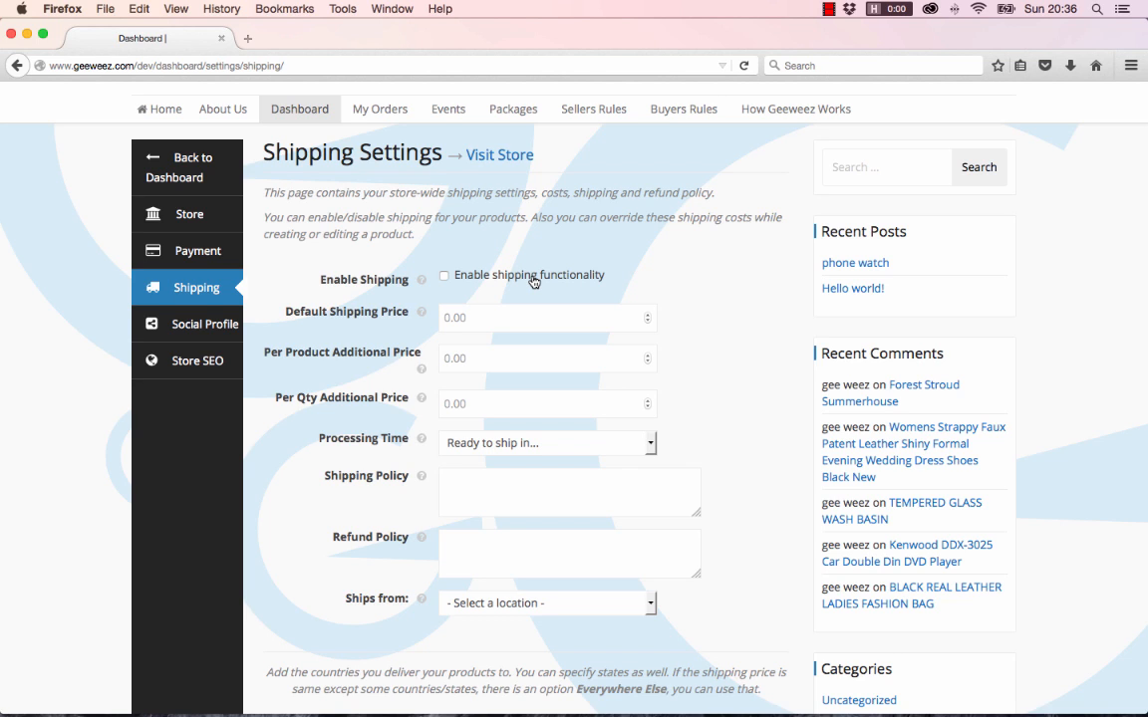
# Enable shipping with default price 5, per-product extra 2 and per-quantity extra 1
pyautogui.click(443, 276)
pyautogui.click(478, 317)
pyautogui.write('5')
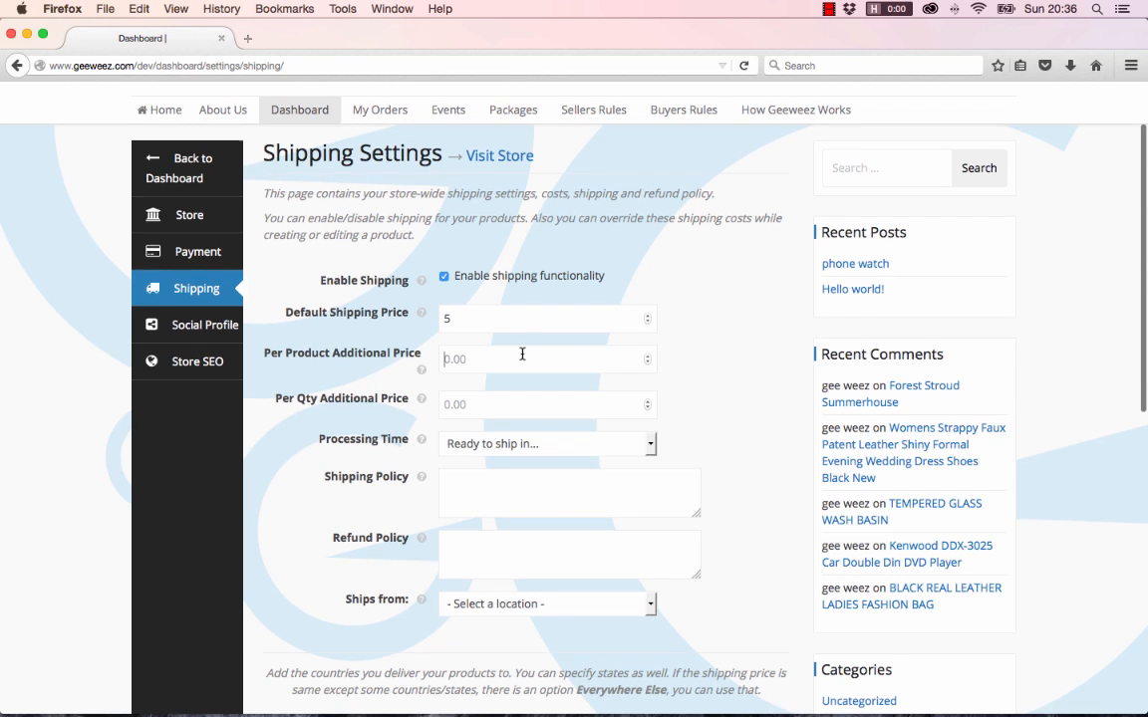
pyautogui.click(462, 358)
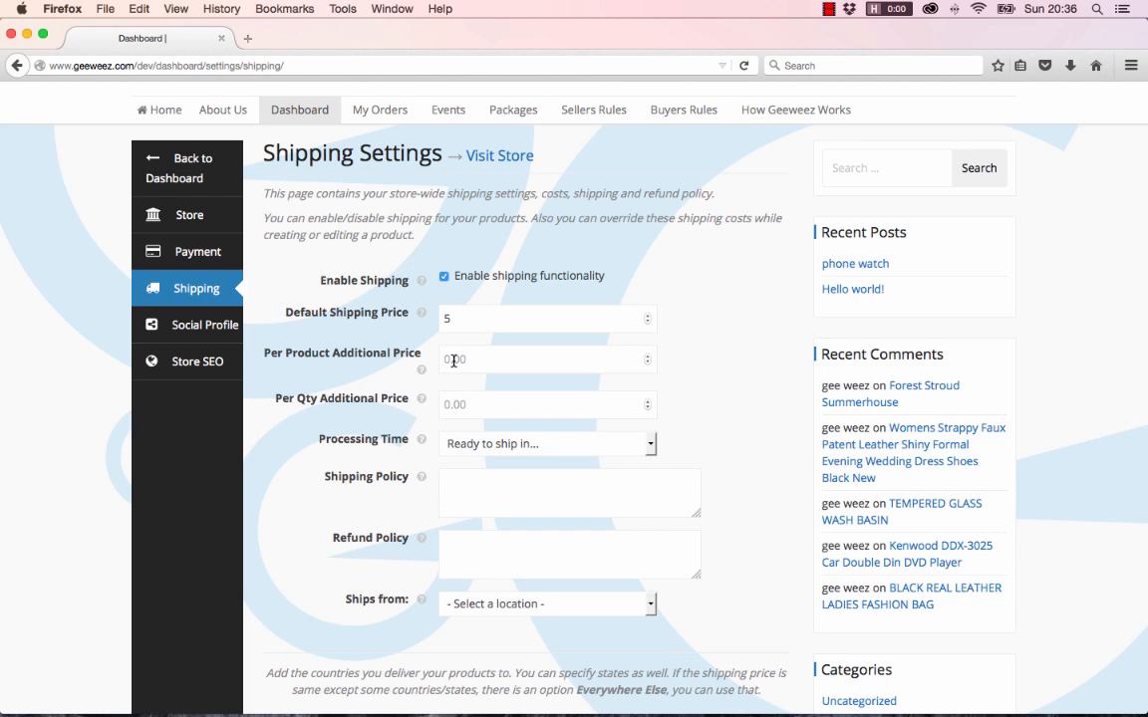
pyautogui.write('2')
pyautogui.click(595, 412)
pyautogui.write('1')
# Set the processing time to 3-5 business day
pyautogui.scroll(-2, 551, 453)
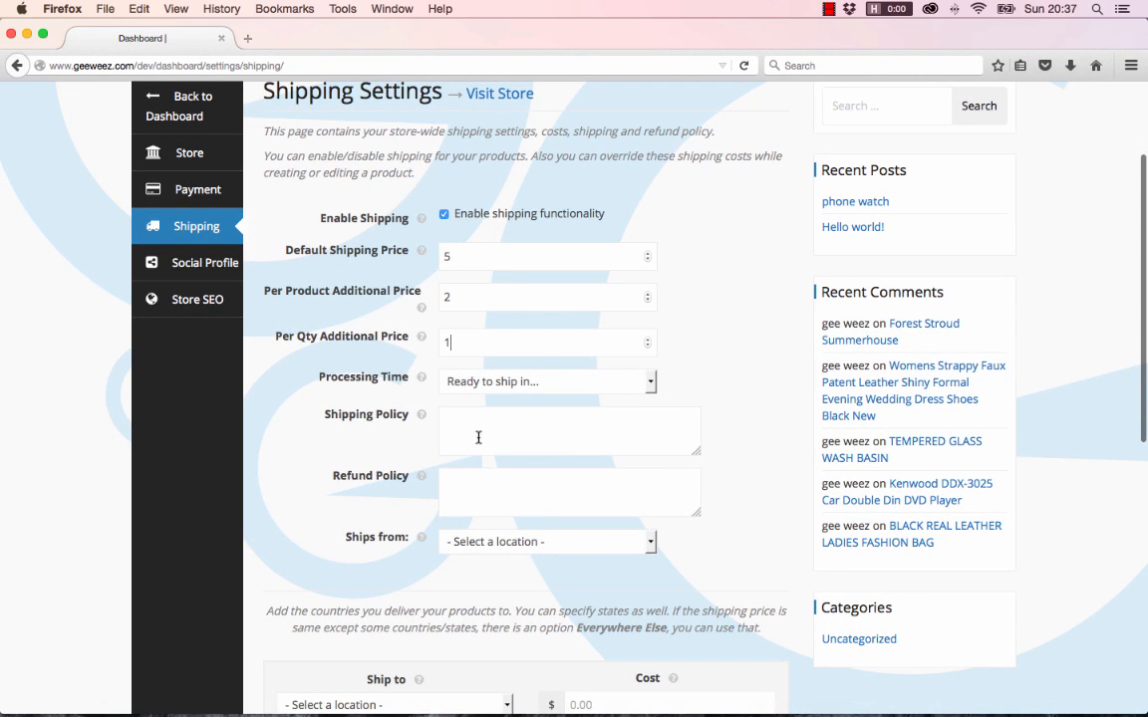
pyautogui.click(652, 382)
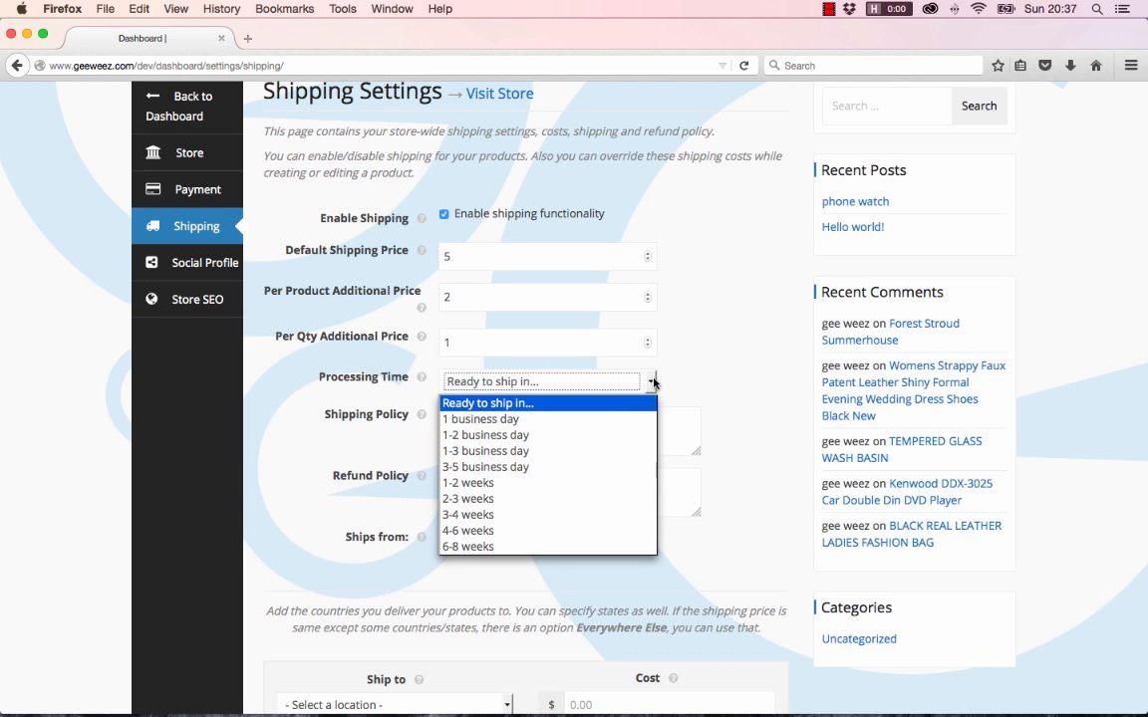
pyautogui.click(595, 466)
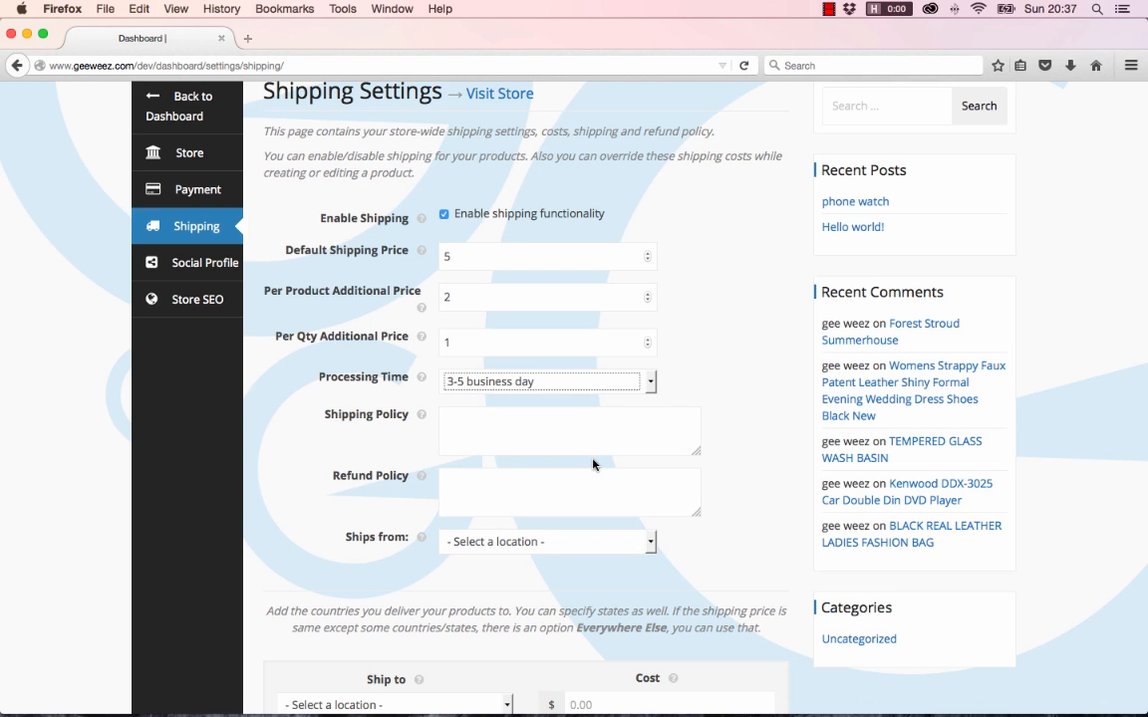
pyautogui.click(526, 436)
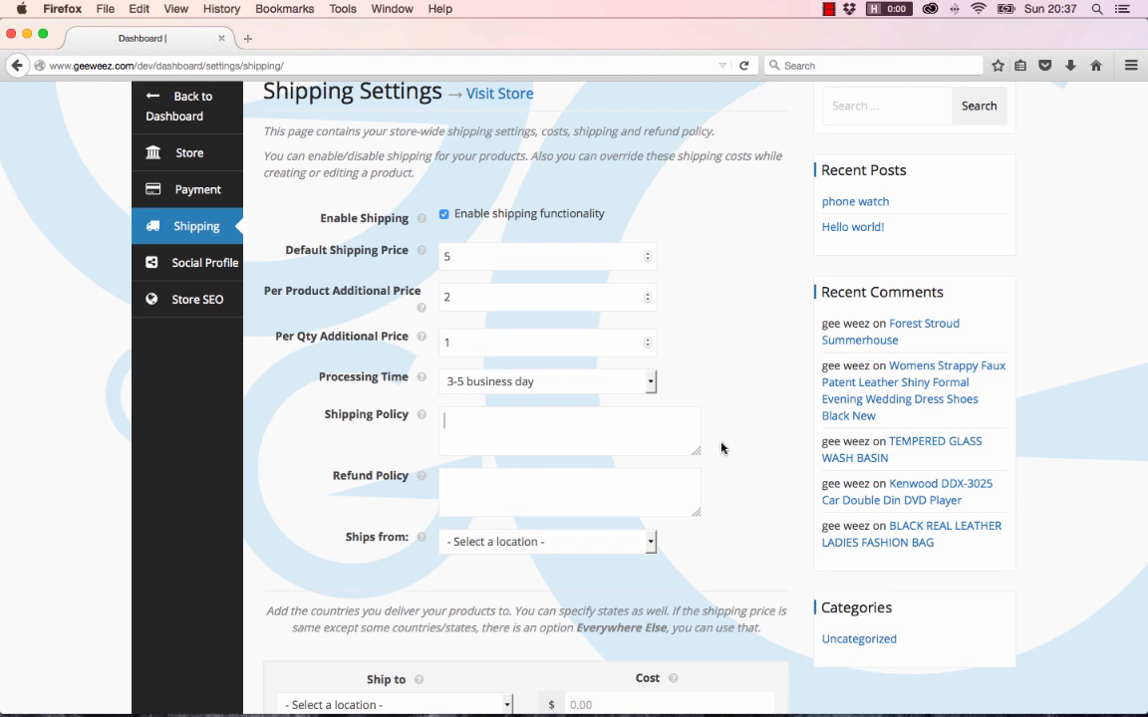
# Write the shipping policy 'If your shipping location is not listed please contact us via shop page'
pyautogui.moveTo(421, 418)
pyautogui.write('For')
pyautogui.press('BackSpace')
pyautogui.press('BackSpace')
pyautogui.press('BackSpace')
pyautogui.press('BackSpace')
pyautogui.write('If your ')
pyautogui.write('product ')
pyautogui.write('in')
pyautogui.press('BackSpace')
pyautogui.press('BackSpace')
pyautogui.press('BackSpace')
pyautogui.press('BackSpace')
pyautogui.press('BackSpace')
pyautogui.press('BackSpace')
pyautogui.write('shipping lo')
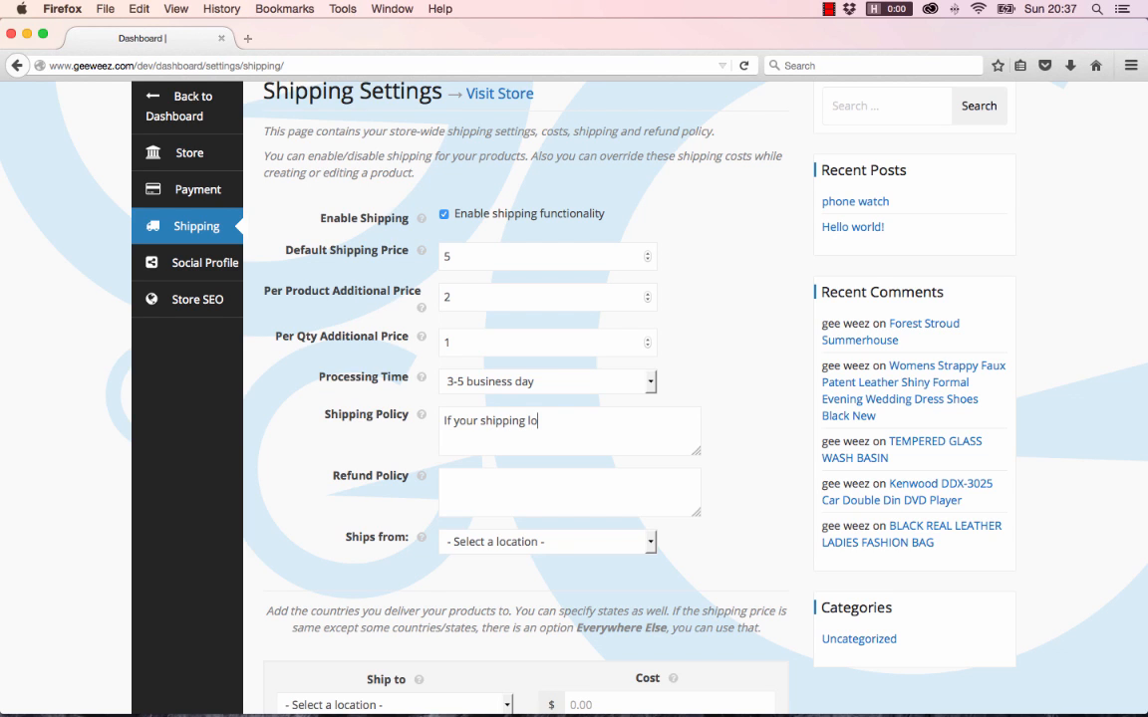
pyautogui.write('cation is not listed ')
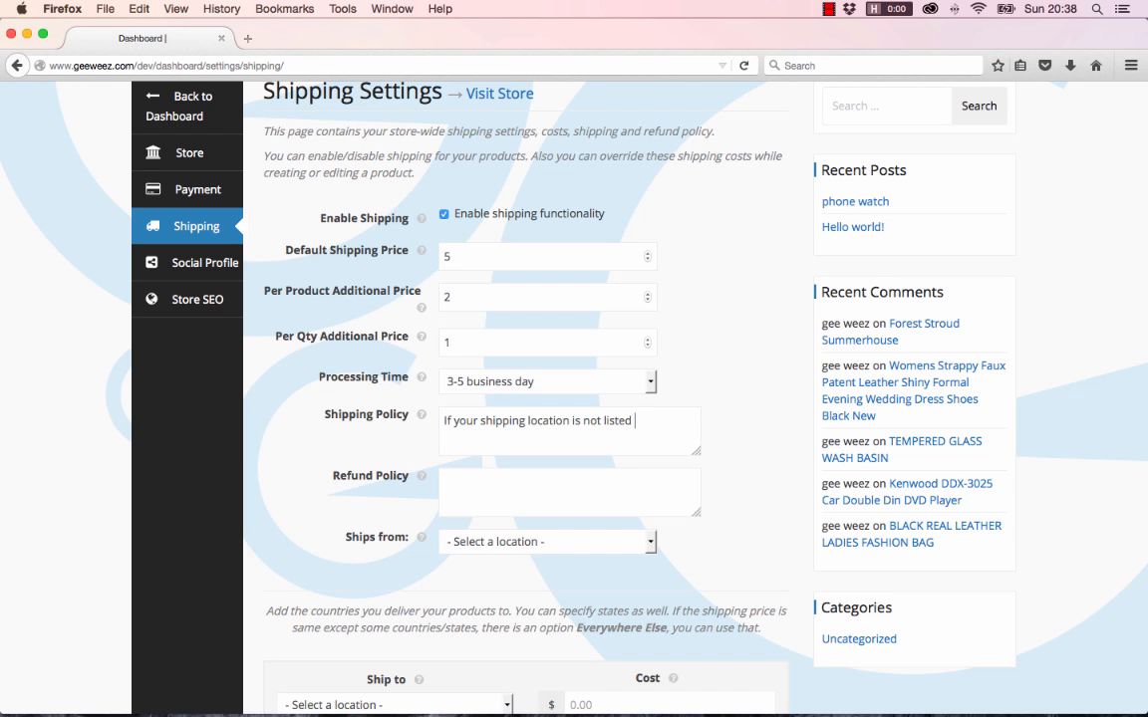
pyautogui.write('please contact us via')
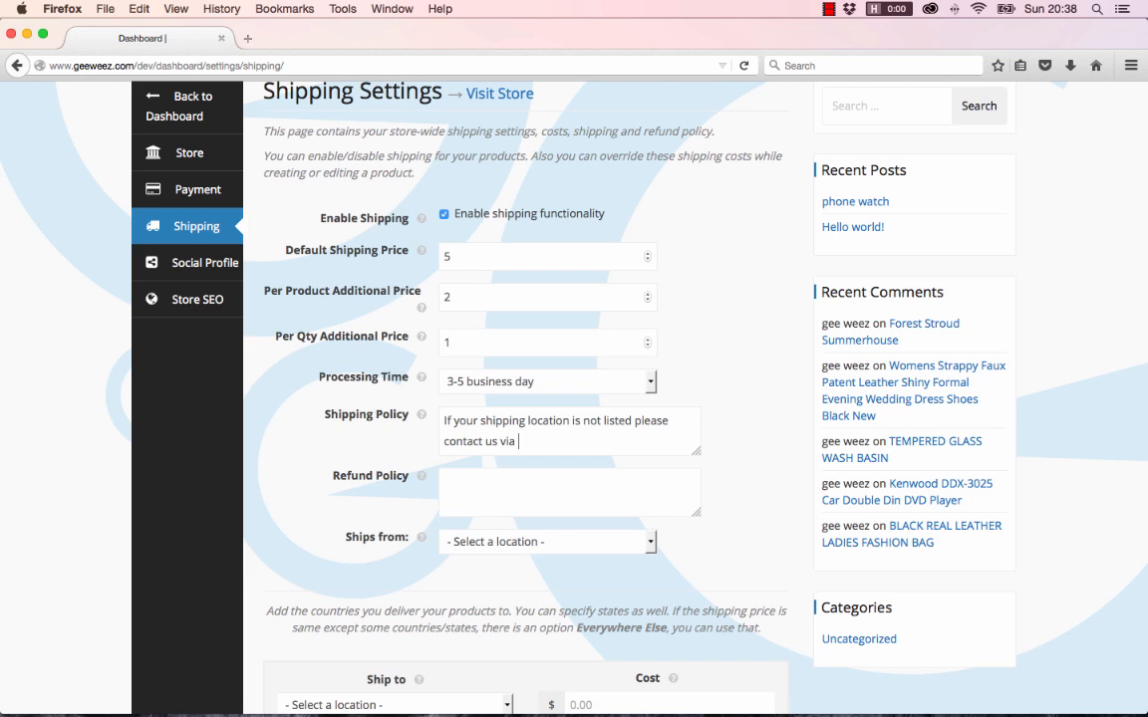
pyautogui.write(' shop page.')
pyautogui.click(561, 494)
# Copy the shipping policy text into the Refund Policy box
pyautogui.moveTo(597, 444); pyautogui.dragTo(388, 416)
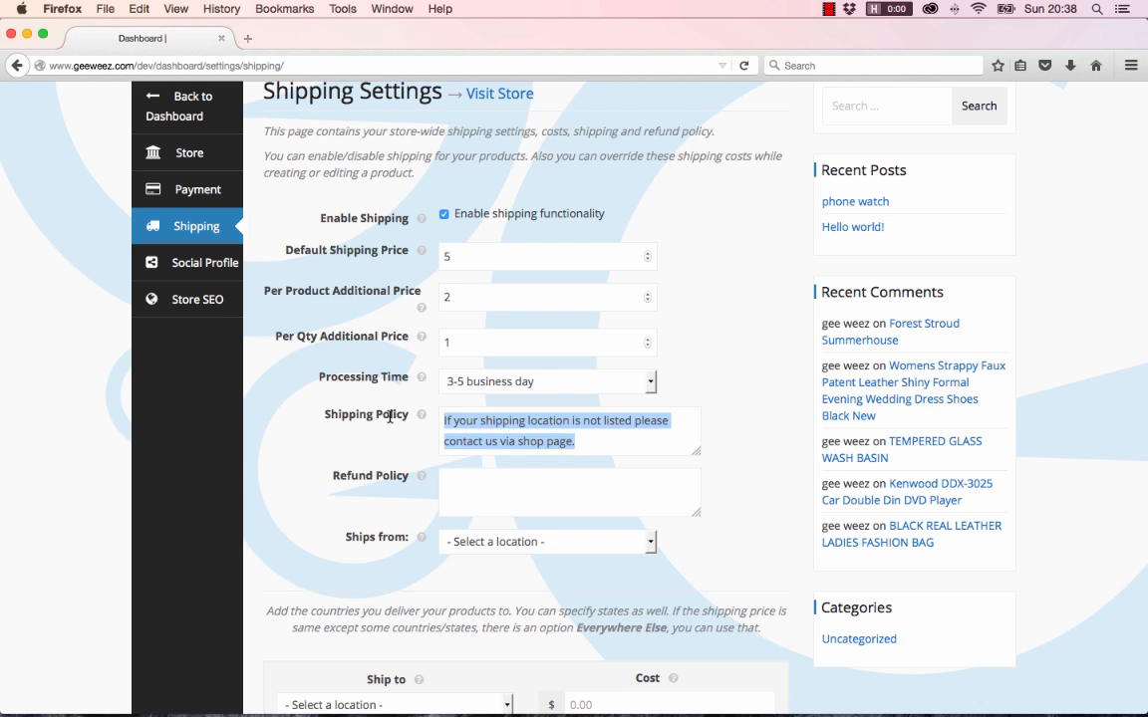
pyautogui.press('super+c')
pyautogui.click(484, 482)
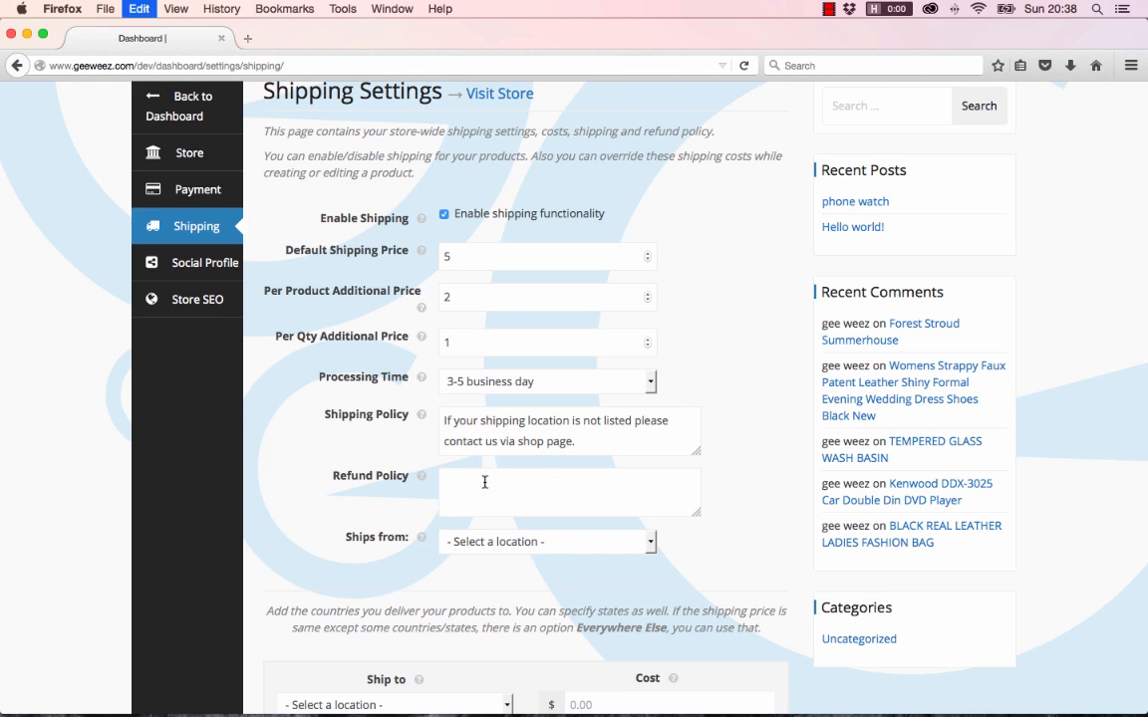
pyautogui.press('super+v')
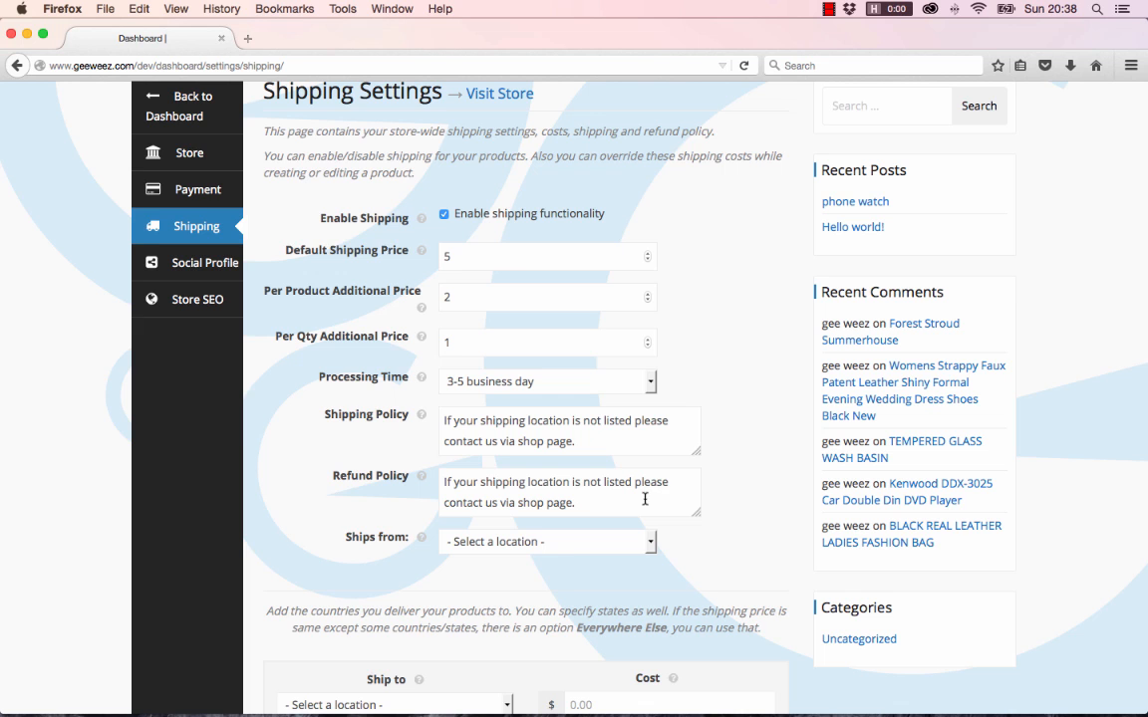
pyautogui.scroll(-3, 638, 491)
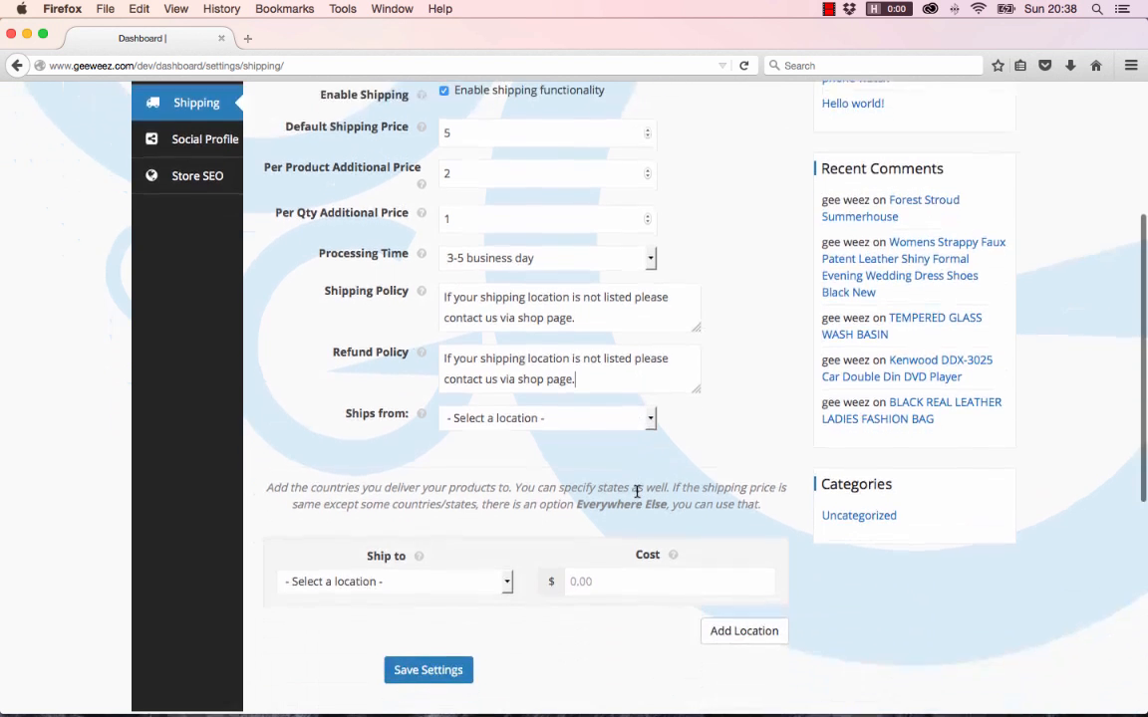
# Change Ships from from United Arab Emirates to United Kingdom (UK)
pyautogui.click(588, 417)
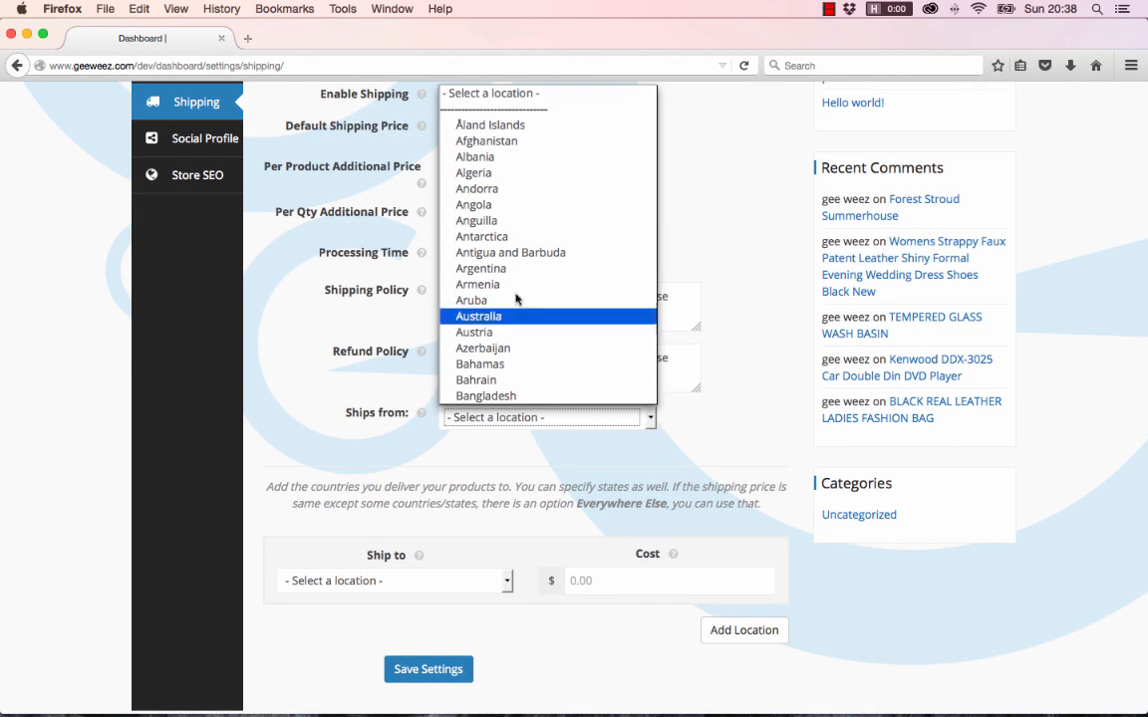
pyautogui.scroll(-15, 526, 313)
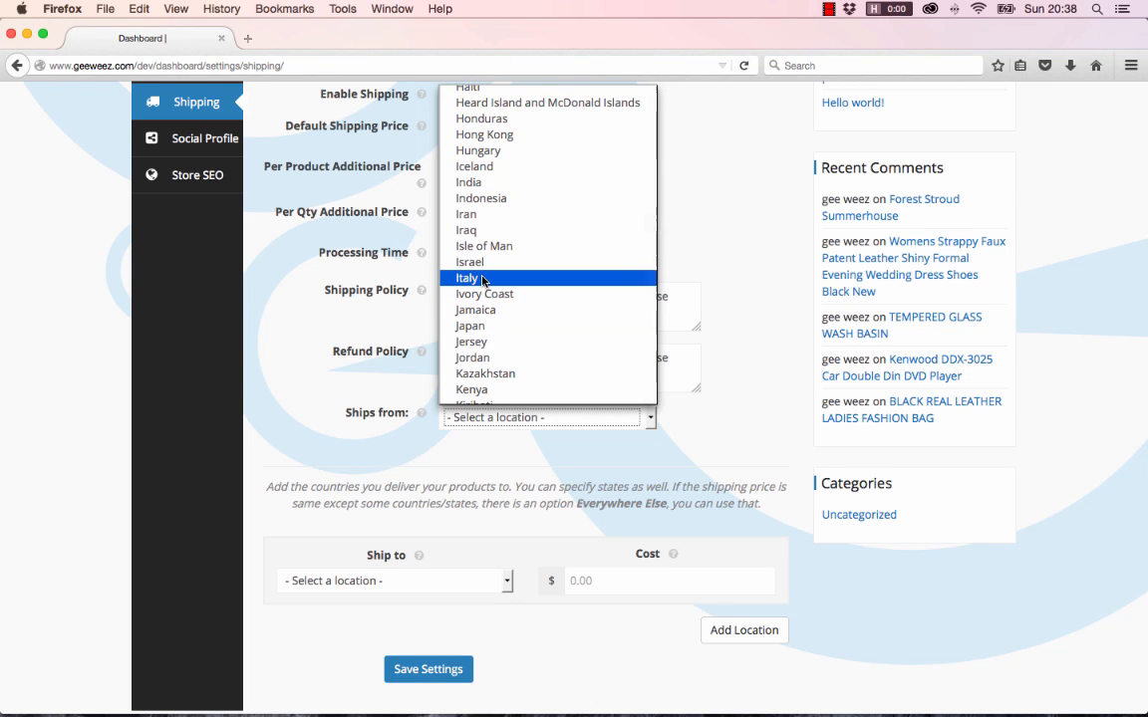
pyautogui.write('un')
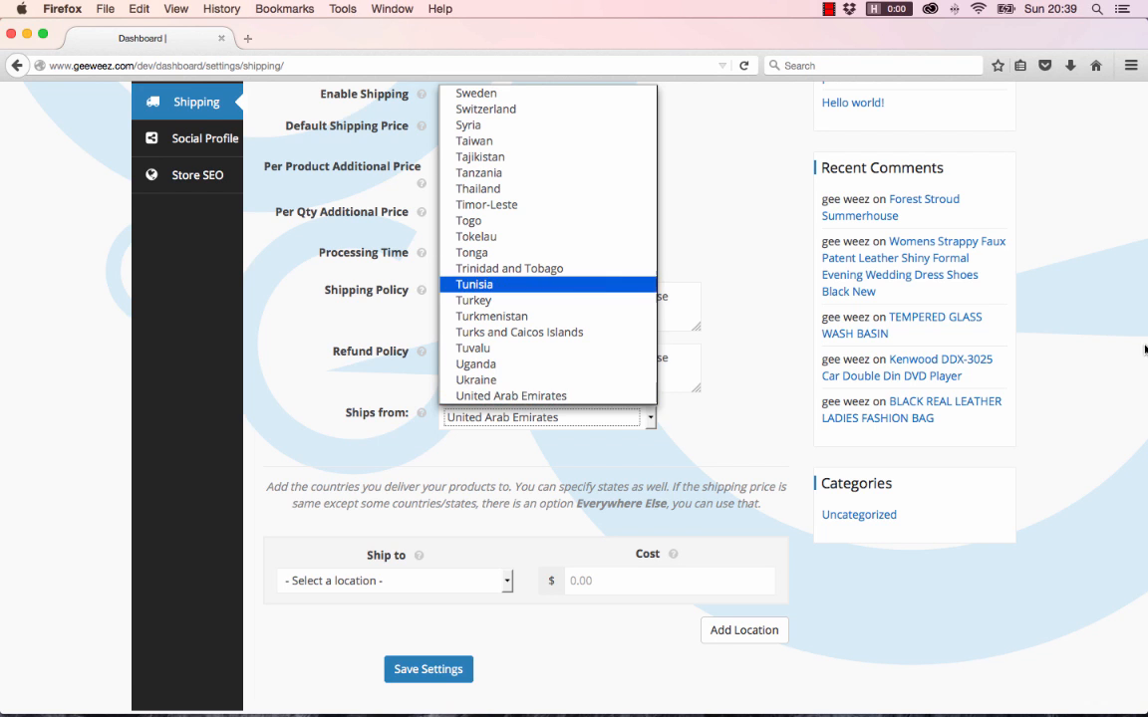
pyautogui.scroll(-3, 543, 329)
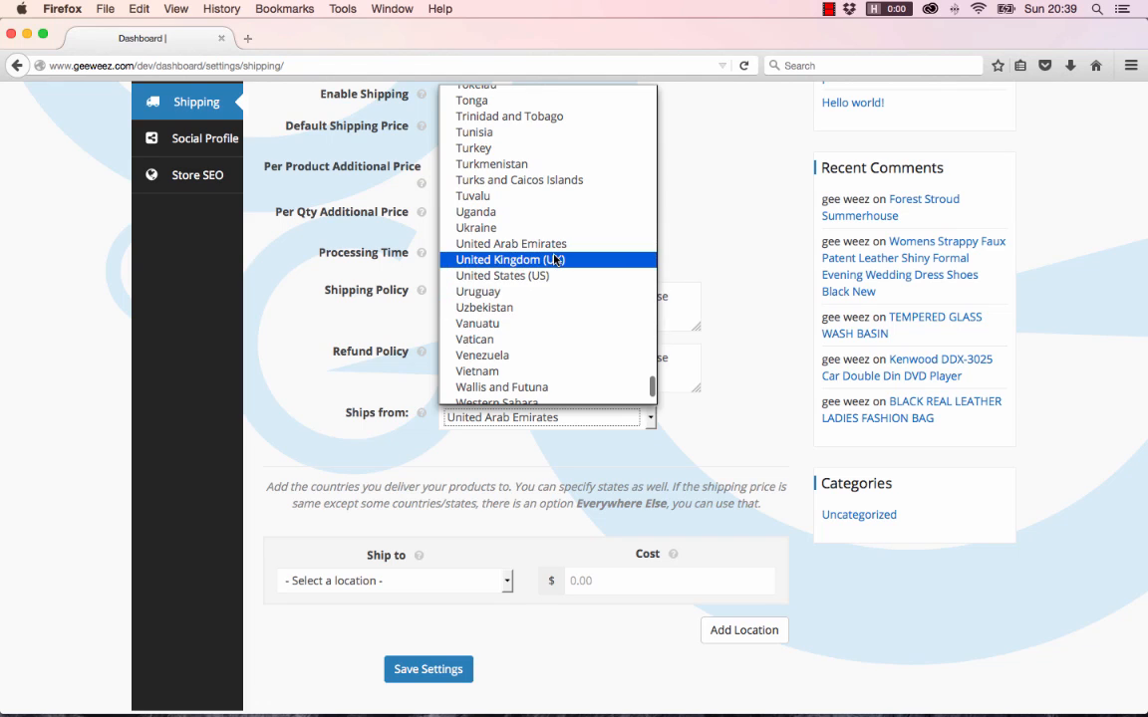
pyautogui.click(511, 259)
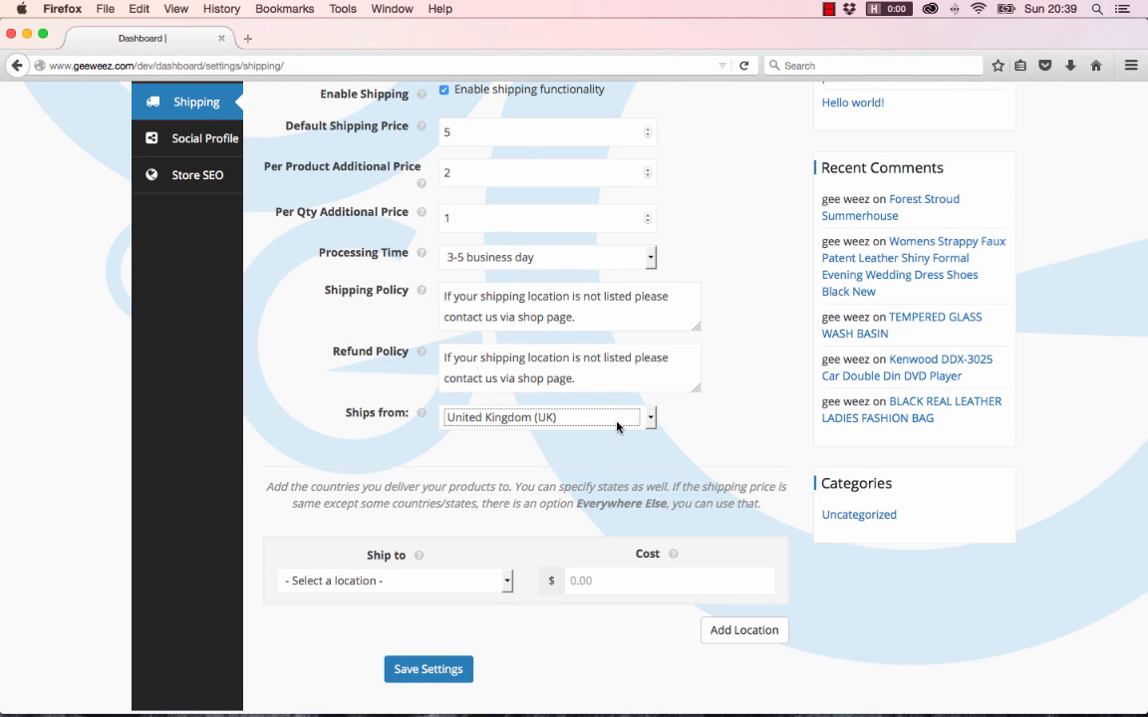
pyautogui.scroll(-1, 595, 469)
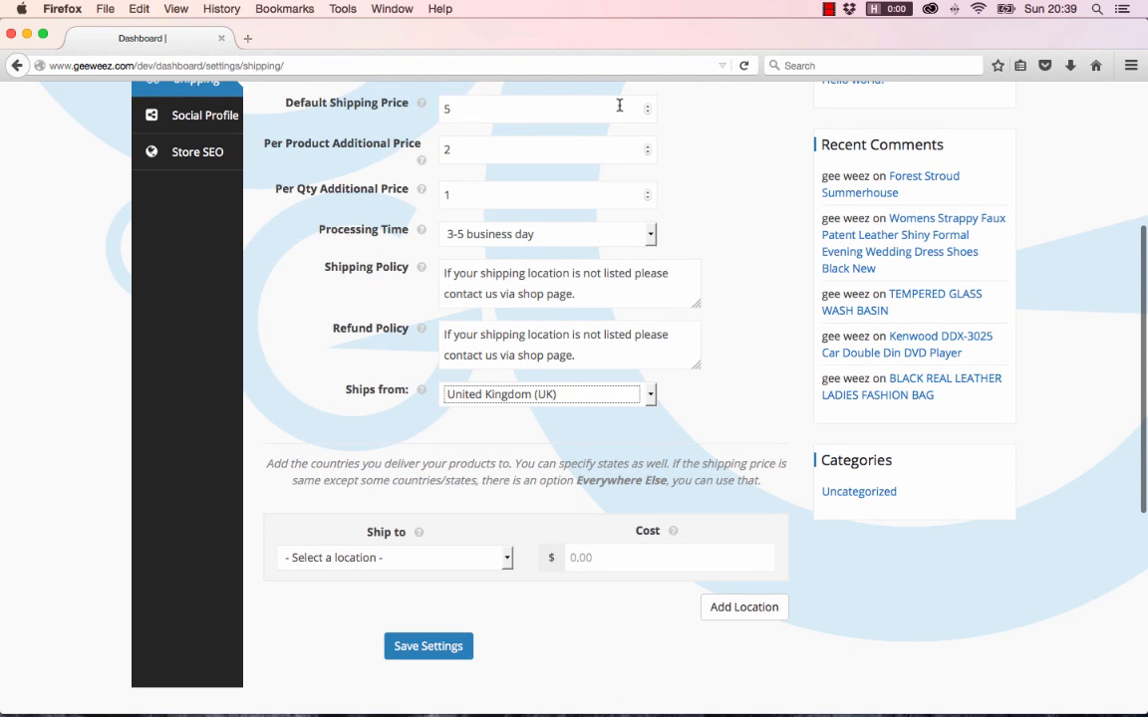
pyautogui.scroll(-1, 545, 416)
pyautogui.scroll(-4, 552, 418)
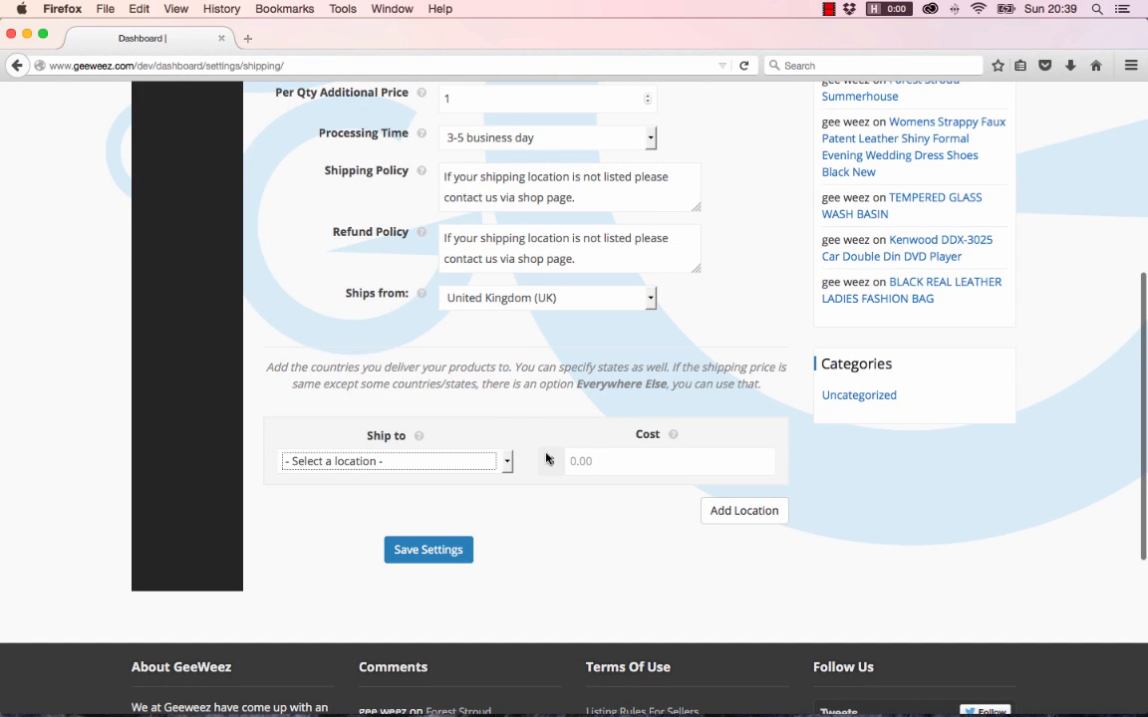
# Open the Ship to country list and jump to countries beginning with U
pyautogui.click(509, 461)
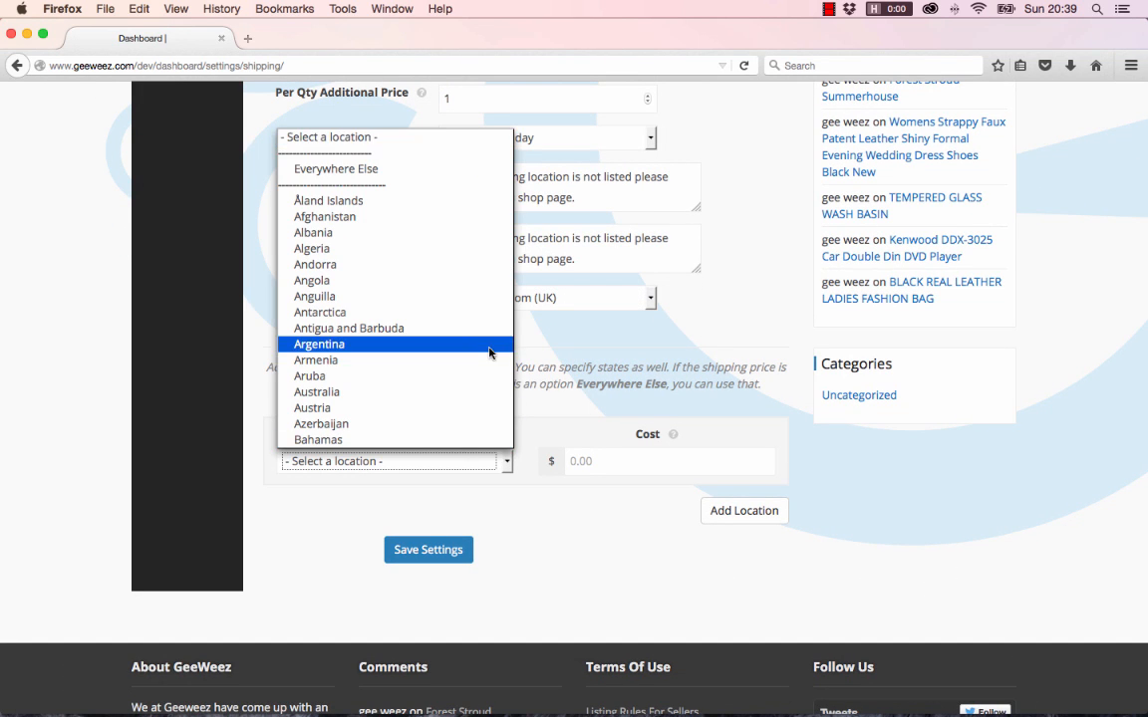
pyautogui.scroll(-6, 492, 351)
pyautogui.scroll(1, 431, 353)
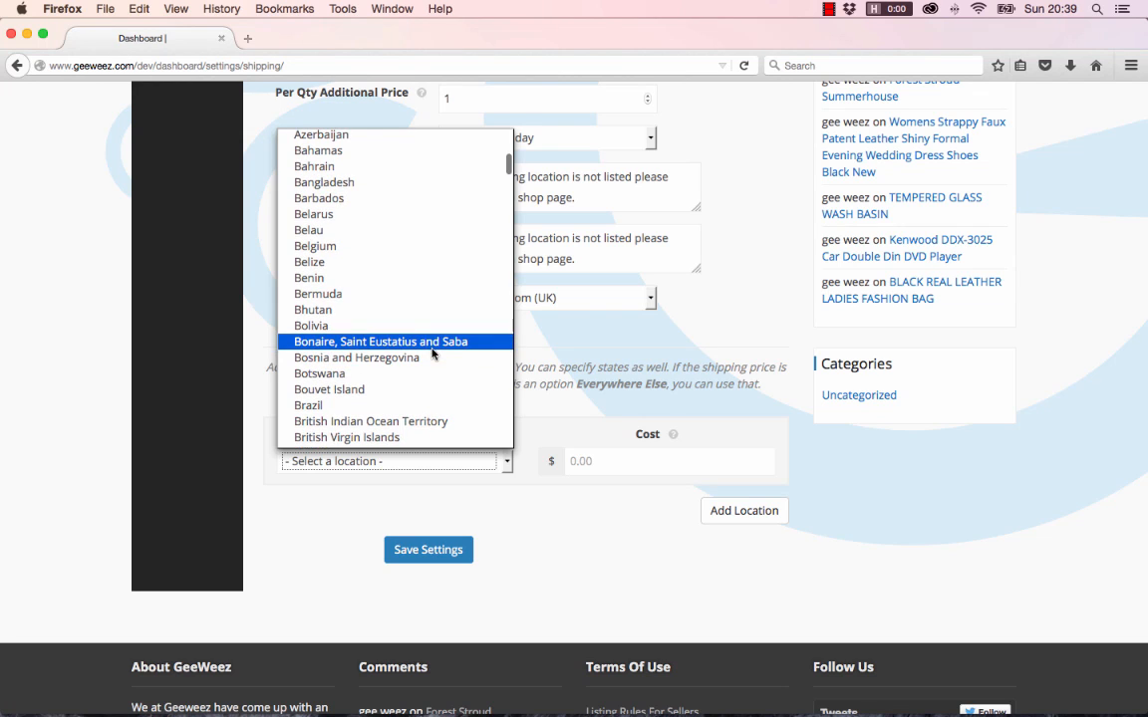
pyautogui.press('u')
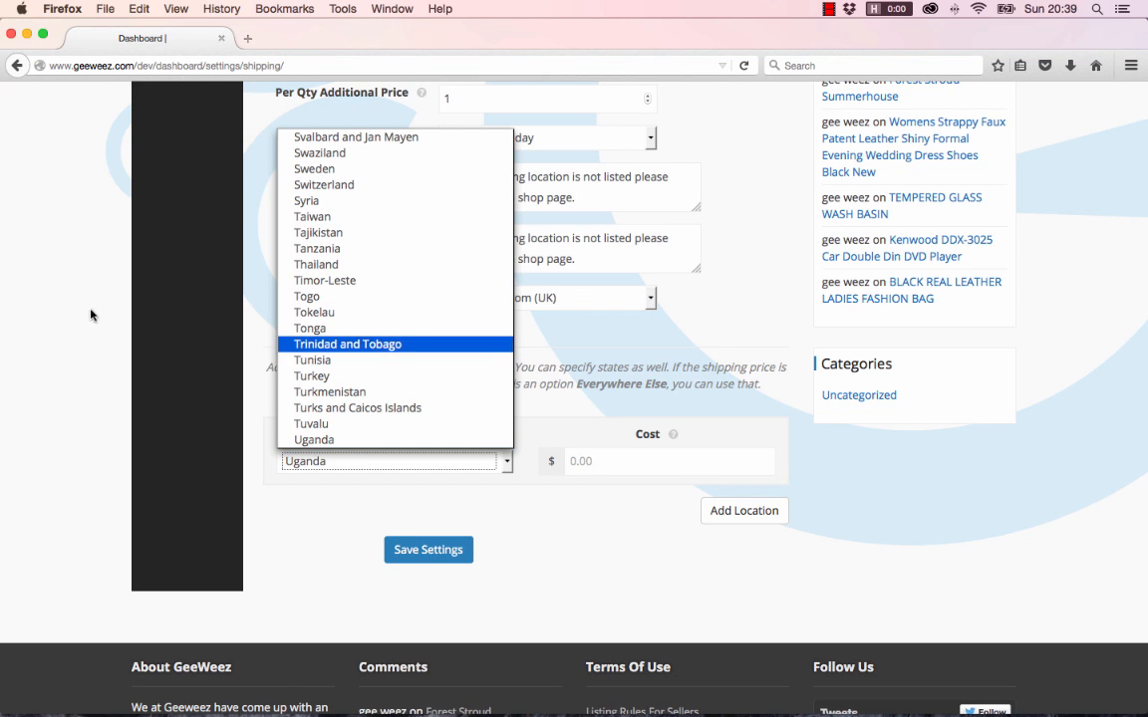
pyautogui.scroll(-3, 436, 384)
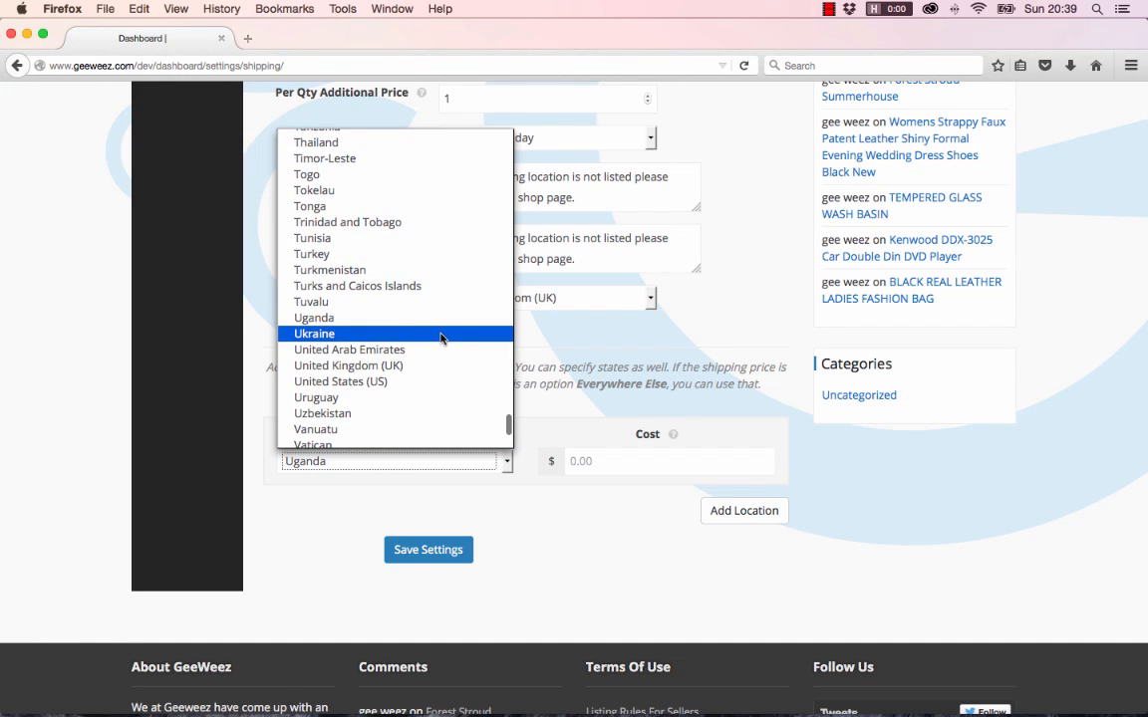
# Make United States (US) a ship-to destination costing 10, leaving the state unset
pyautogui.click(408, 381)
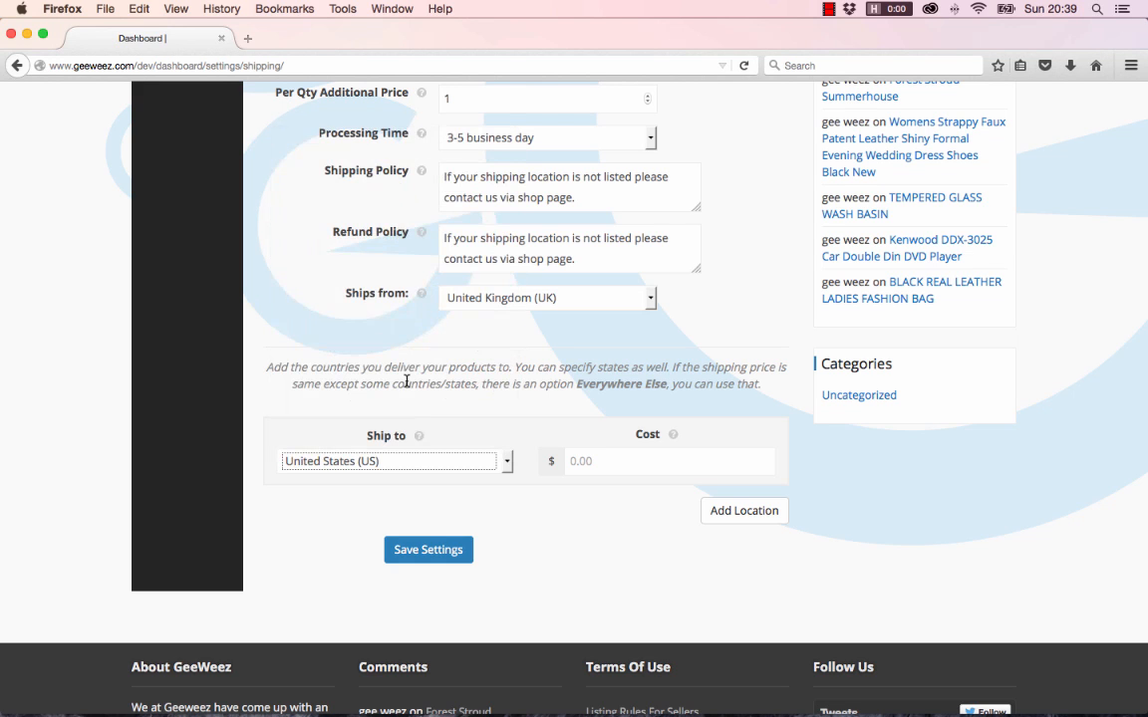
pyautogui.click(610, 466)
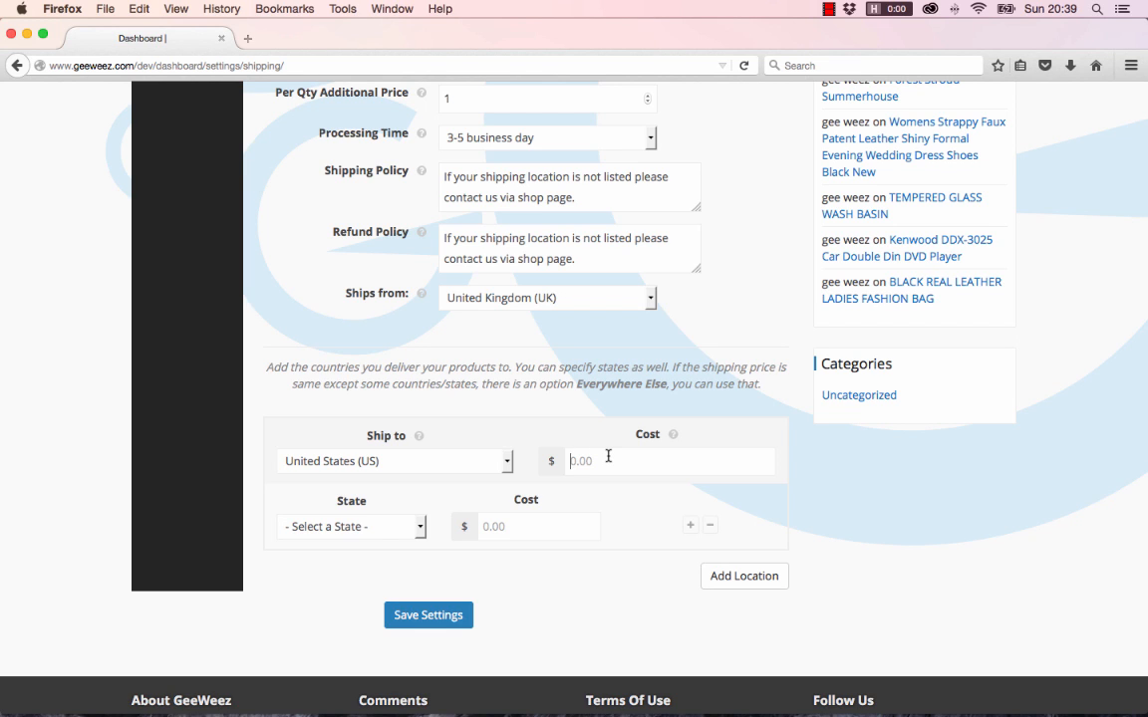
pyautogui.write('10')
pyautogui.scroll(3, 473, 166)
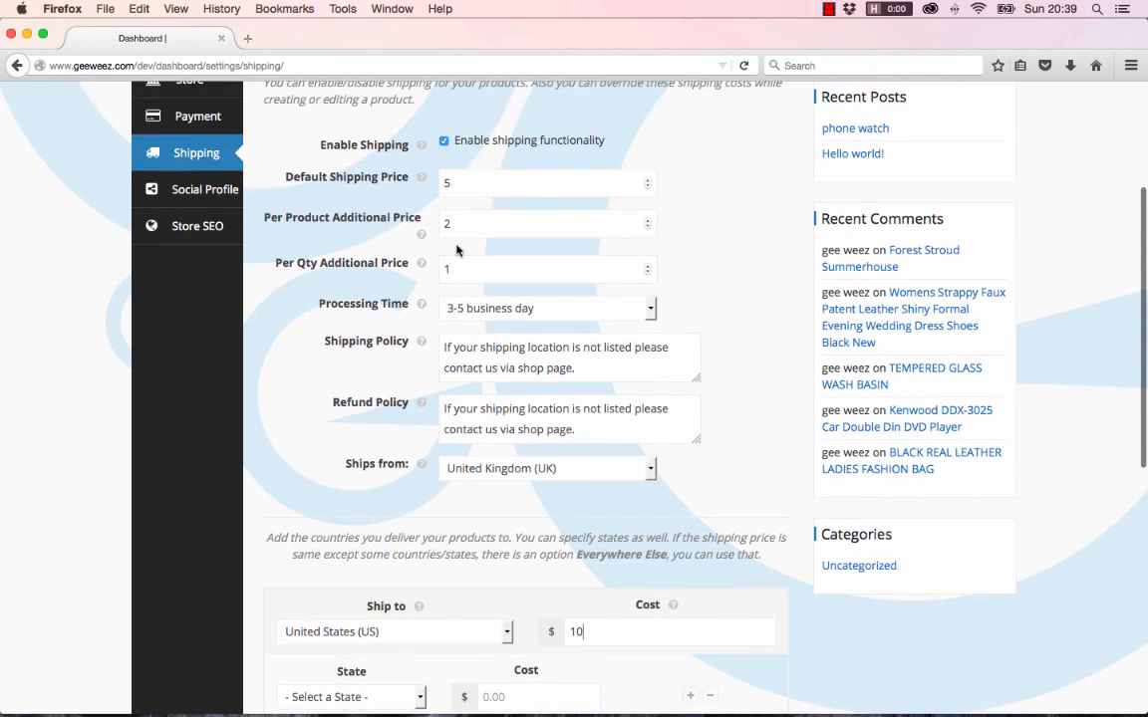
pyautogui.scroll(-5, 710, 569)
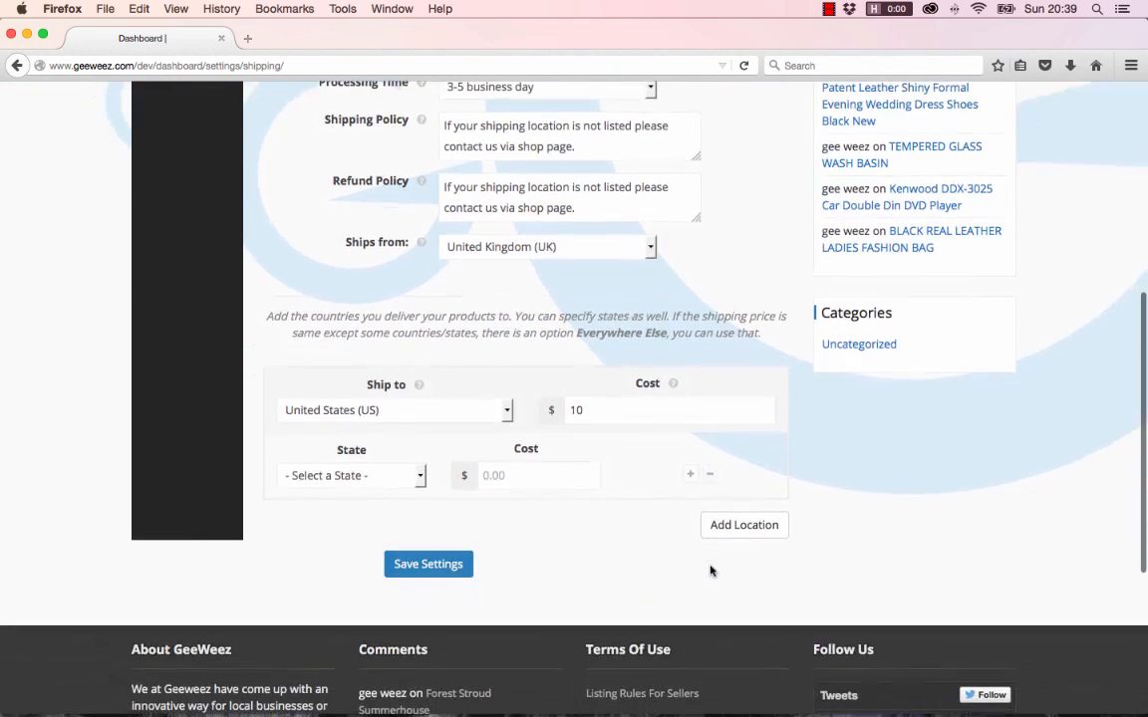
pyautogui.scroll(4, 573, 432)
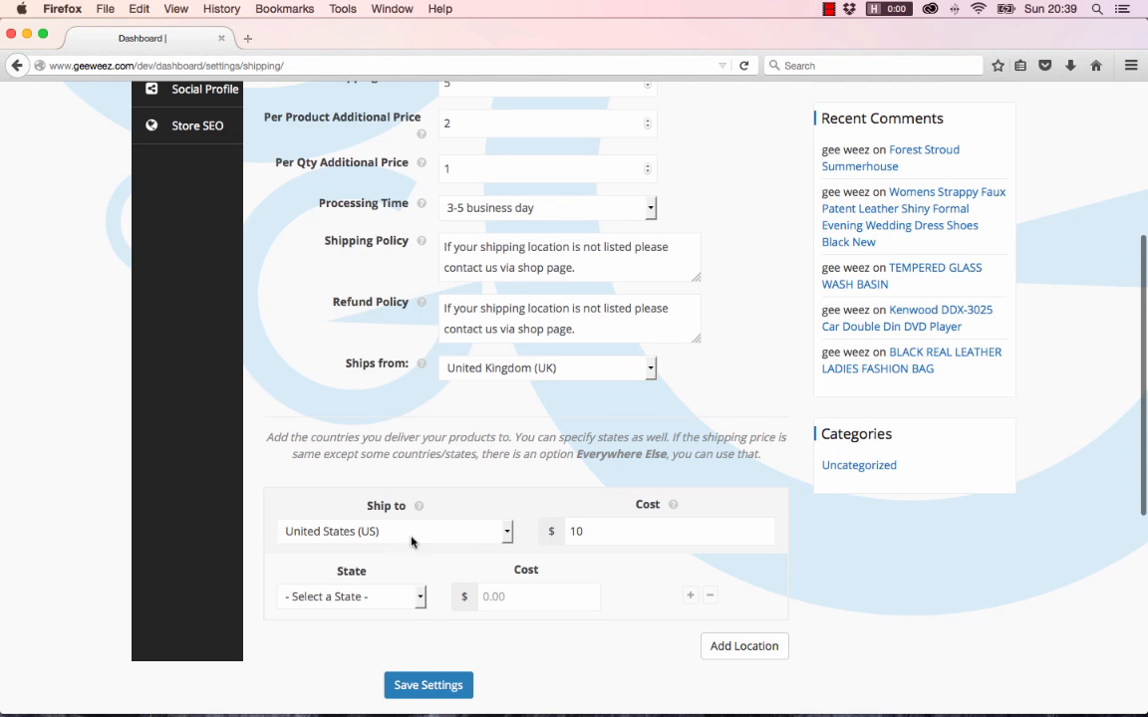
pyautogui.scroll(-3, 474, 538)
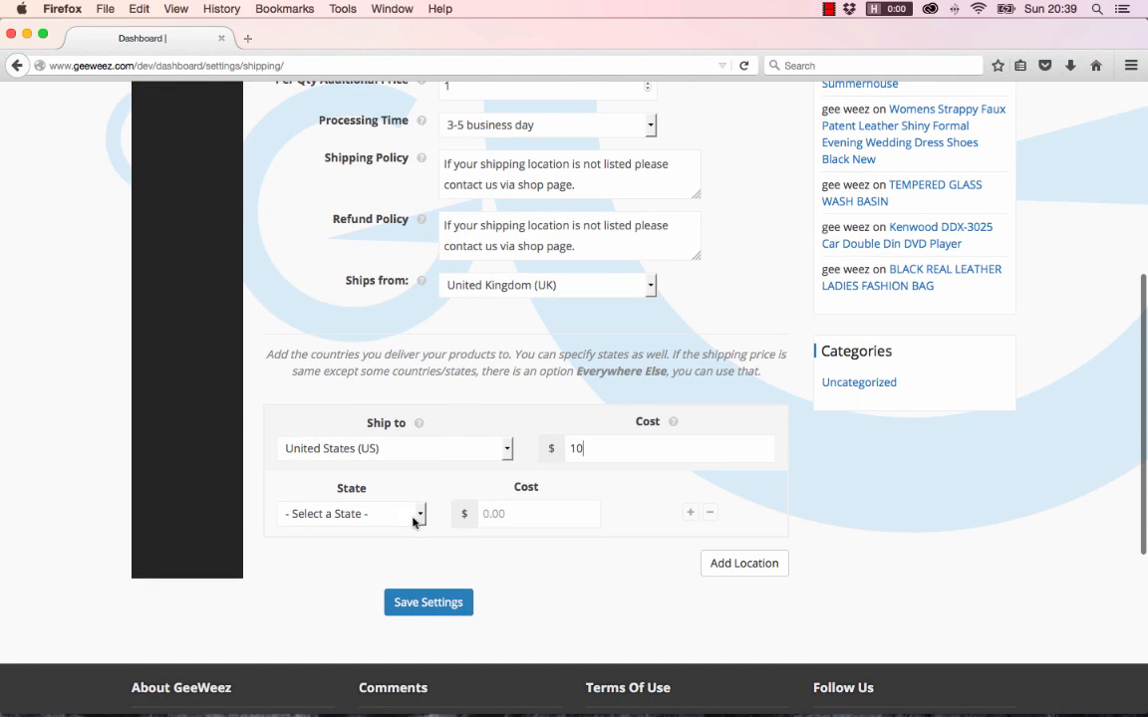
pyautogui.click(424, 513)
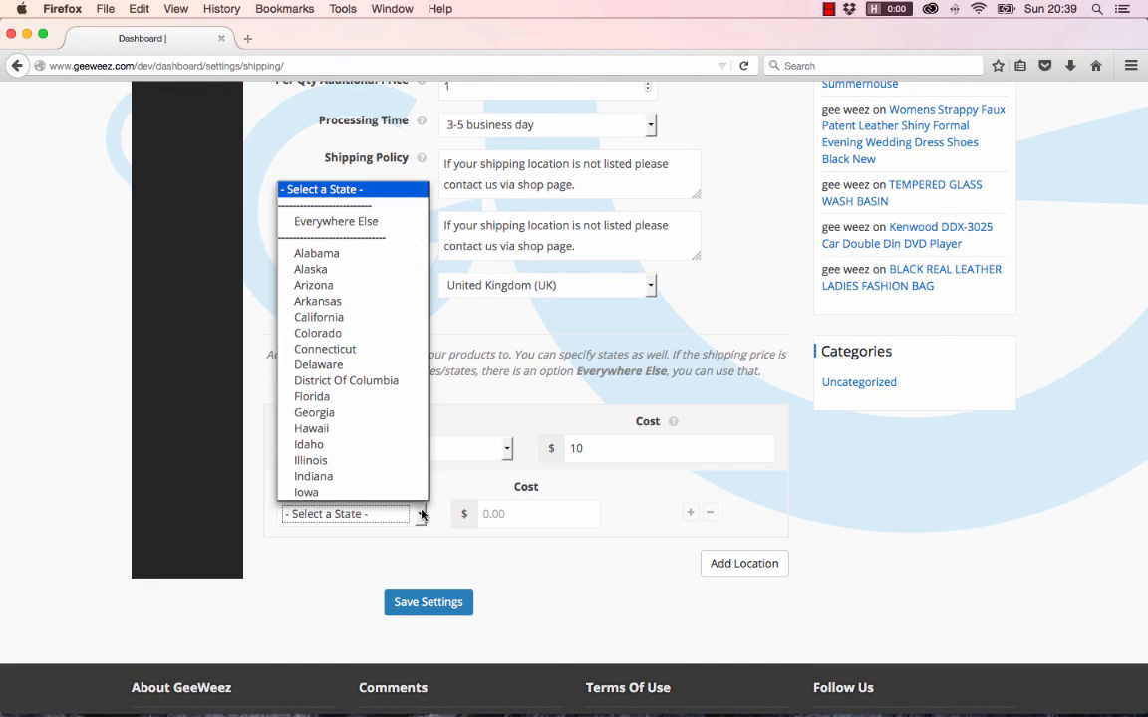
pyautogui.click(421, 514)
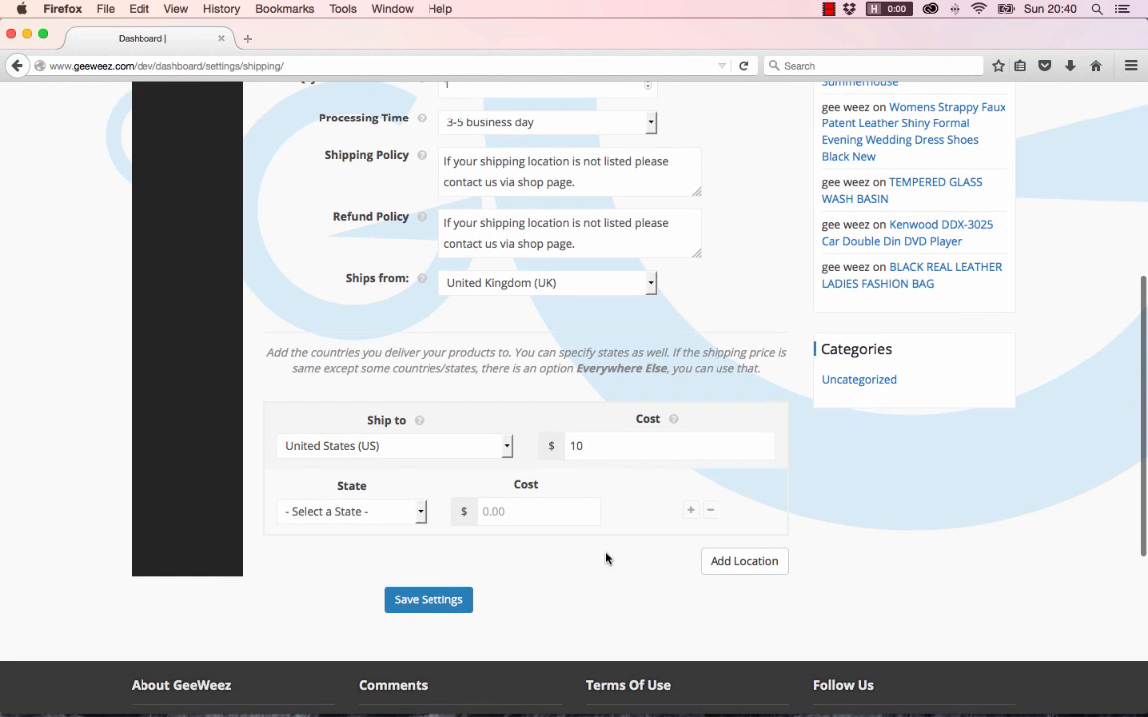
# Add a second ship-to location set to United Kingdom (UK), cost left at 0.00
pyautogui.click(742, 560)
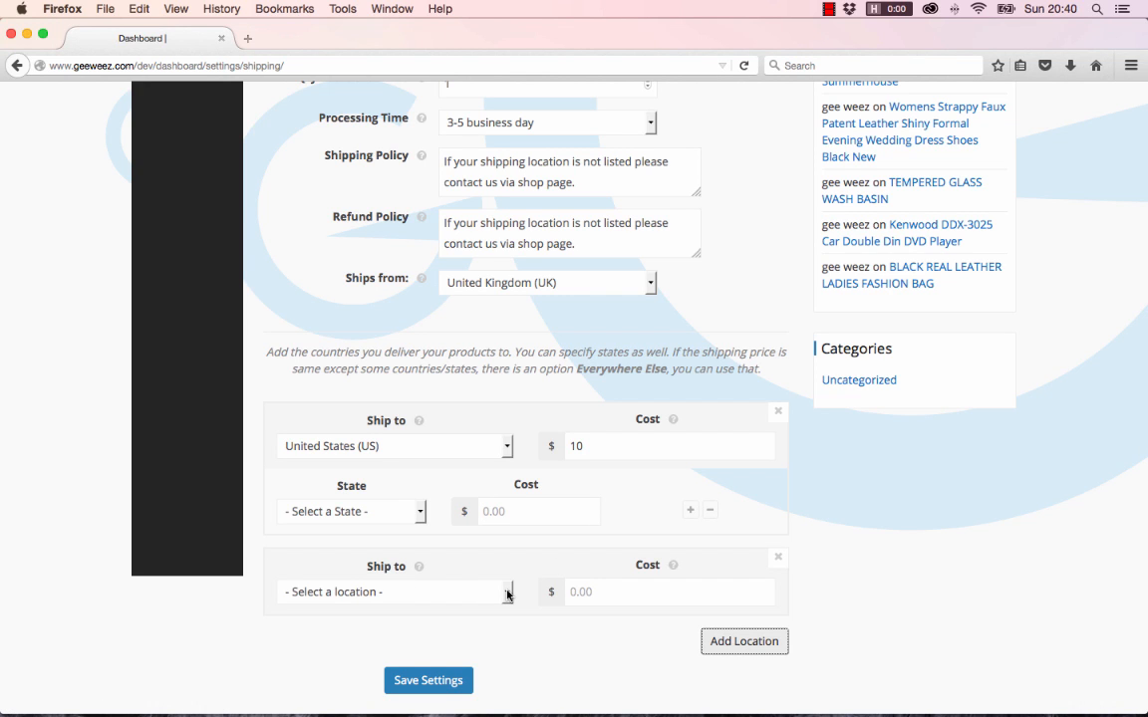
pyautogui.click(508, 595)
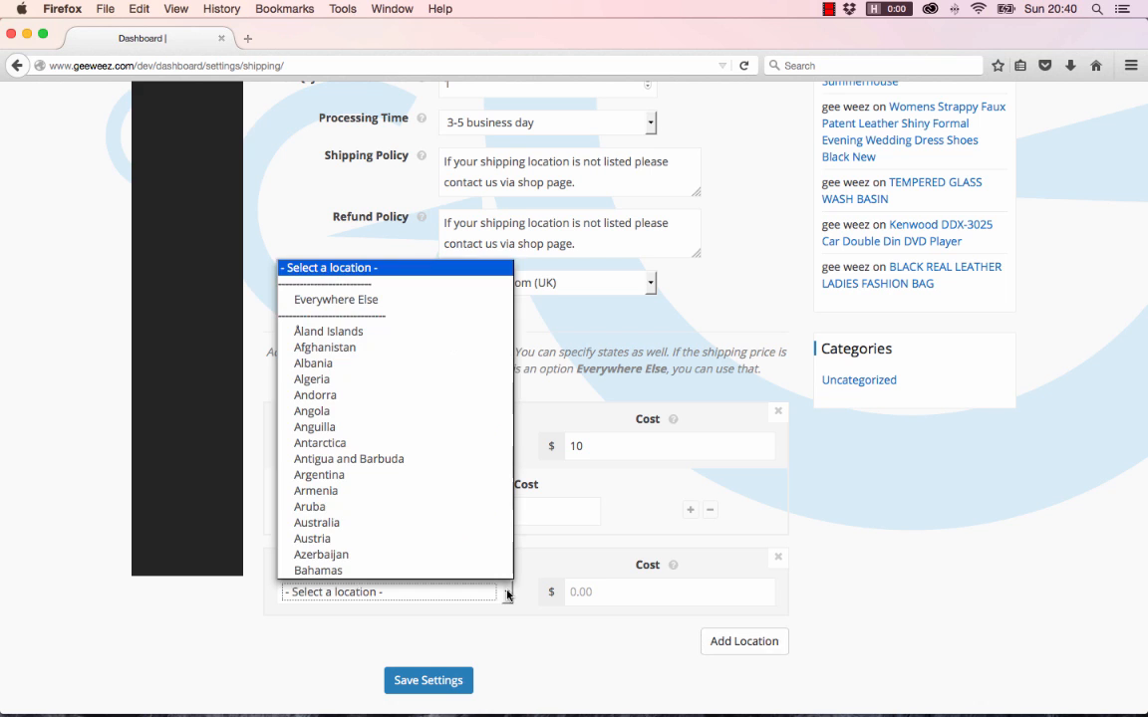
pyautogui.write('un')
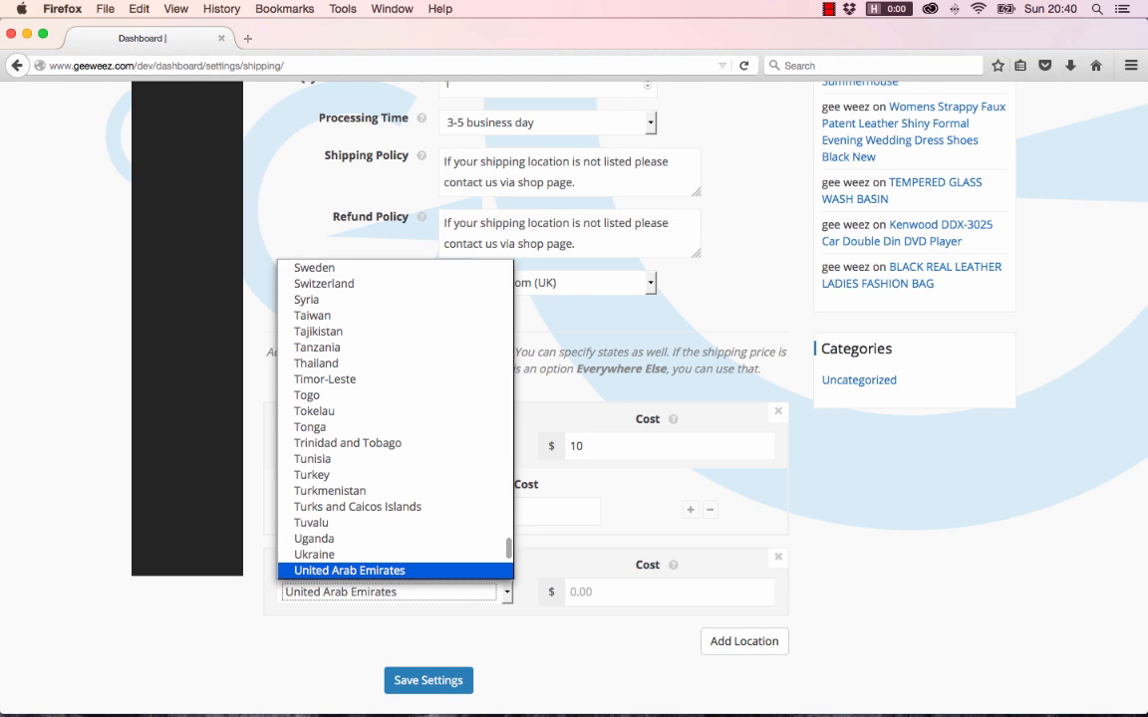
pyautogui.scroll(-3, 365, 515)
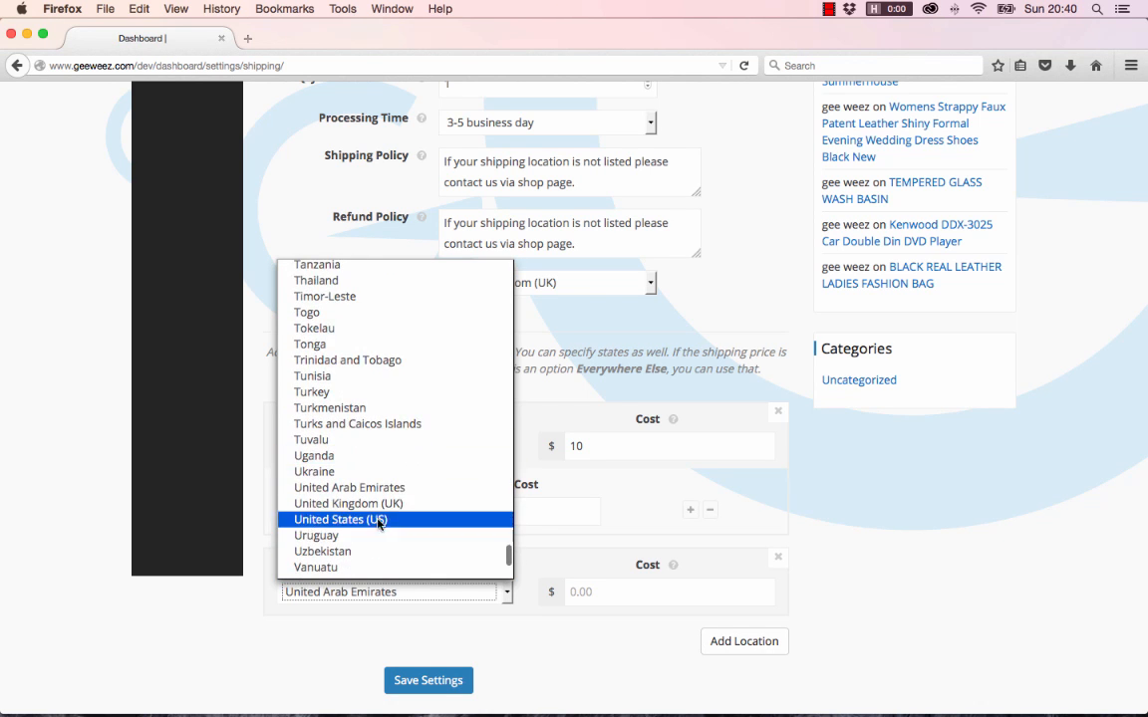
pyautogui.click(369, 502)
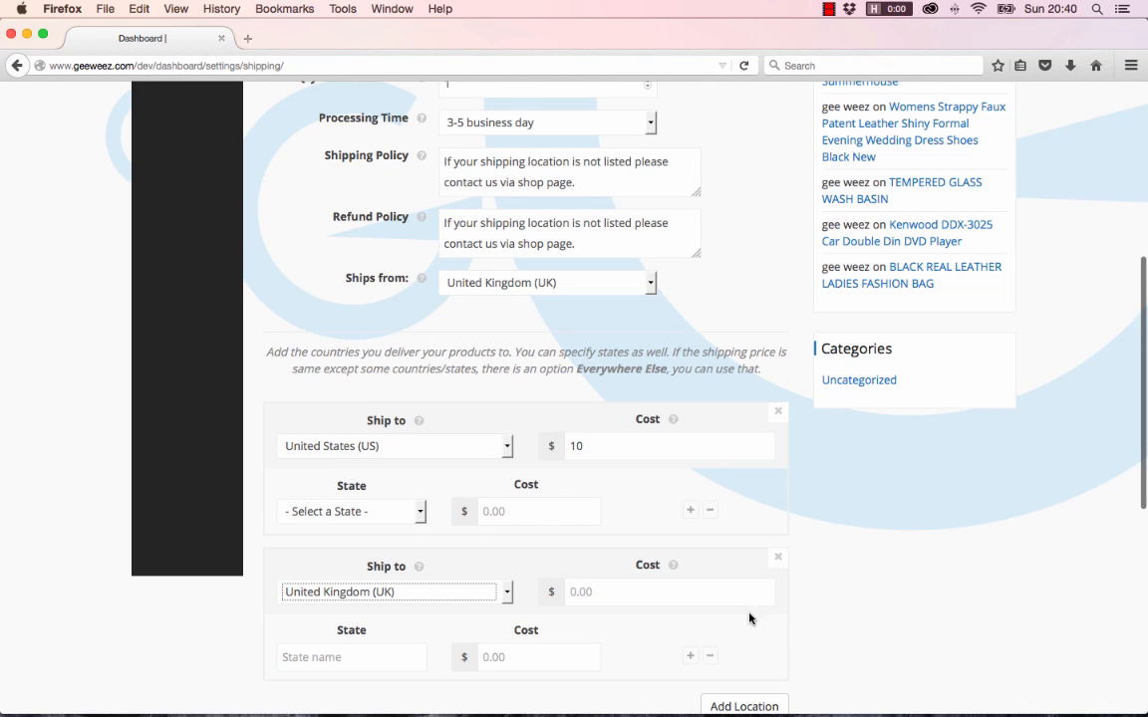
pyautogui.scroll(-4, 748, 647)
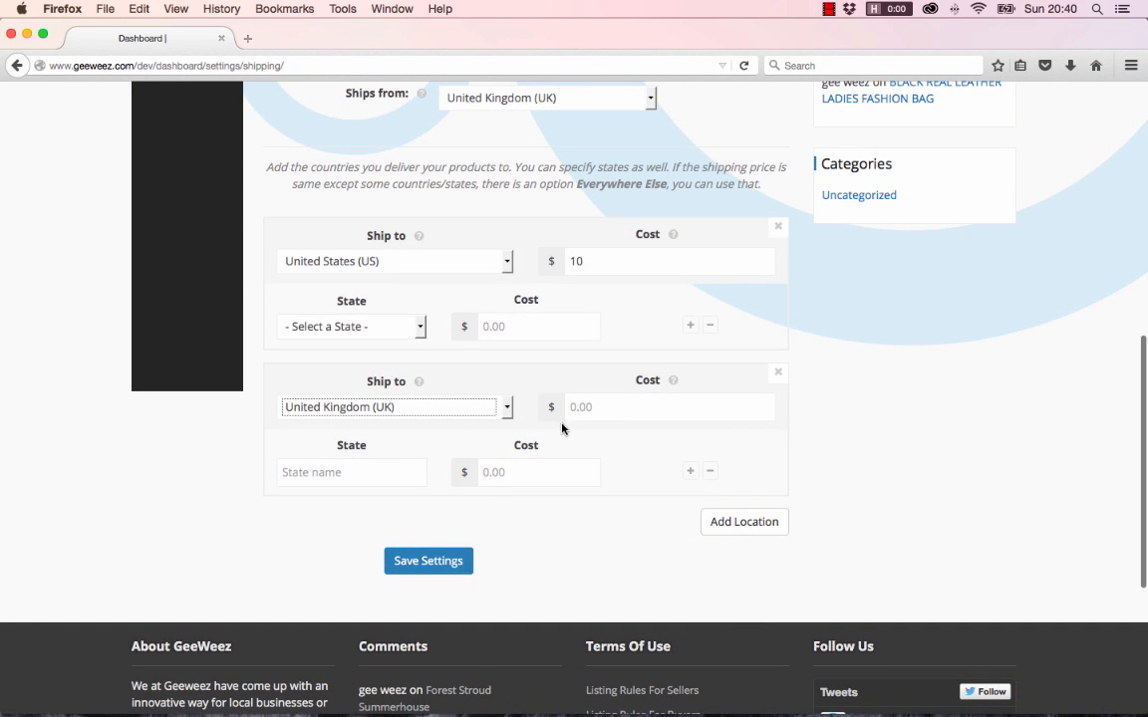
# Add a third ship-to location, Jamaica, with a shipping cost of 13
pyautogui.click(713, 524)
pyautogui.click(508, 554)
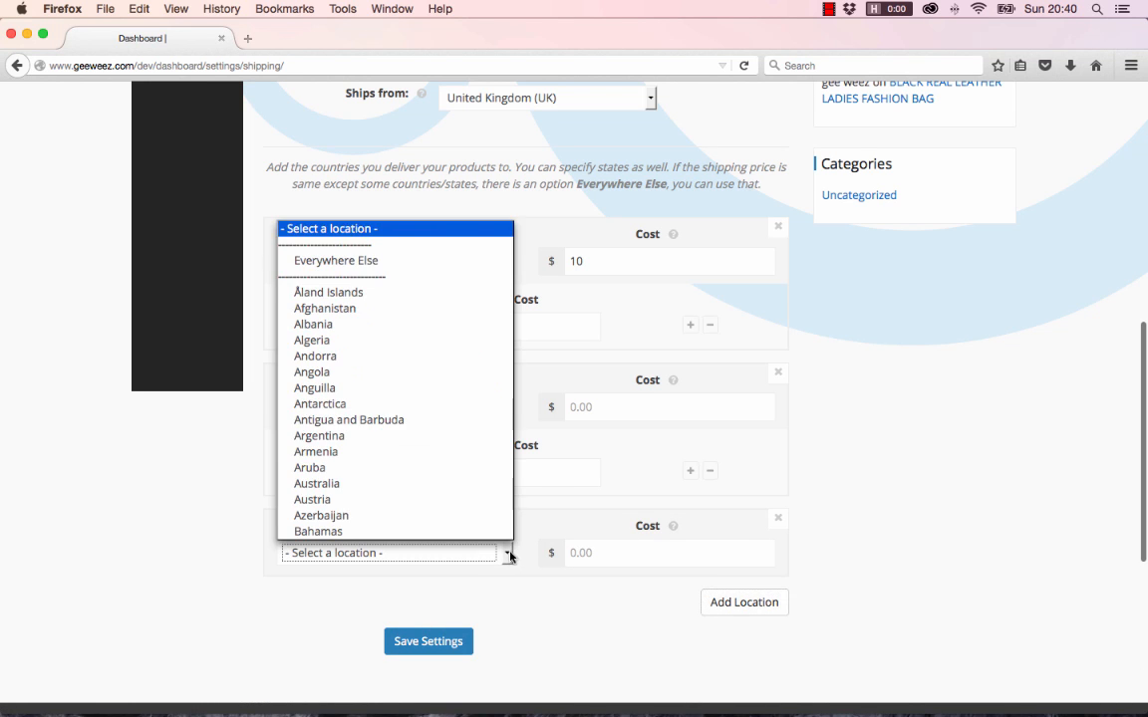
pyautogui.scroll(-20, 423, 392)
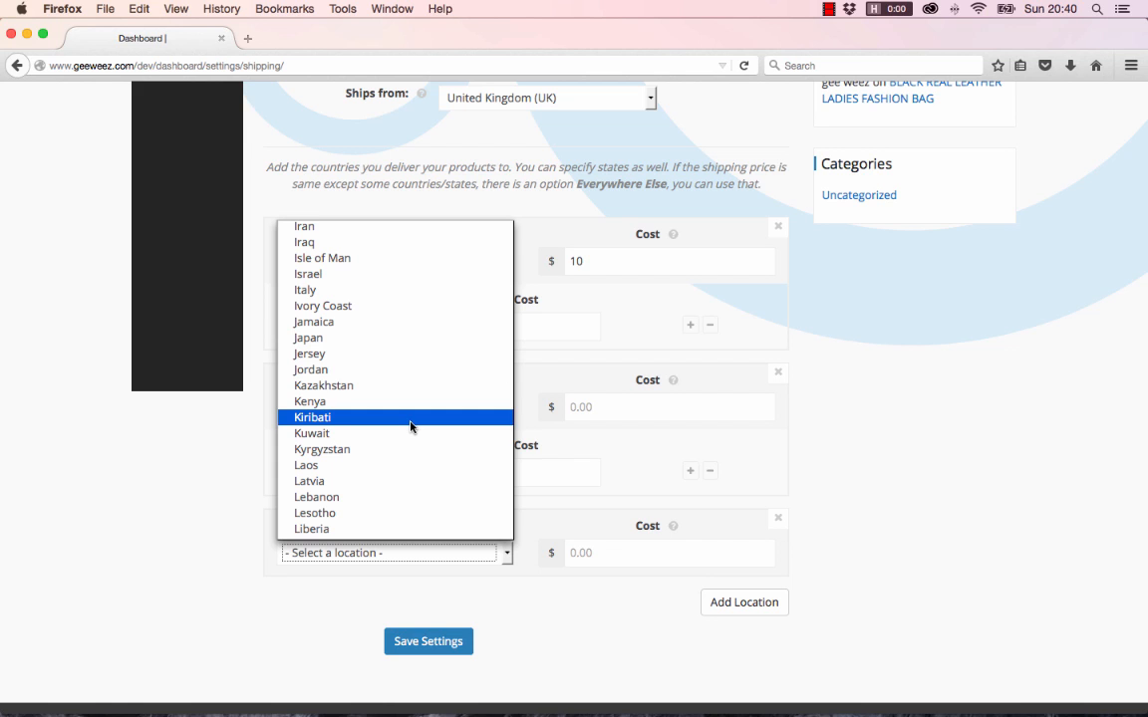
pyautogui.click(353, 323)
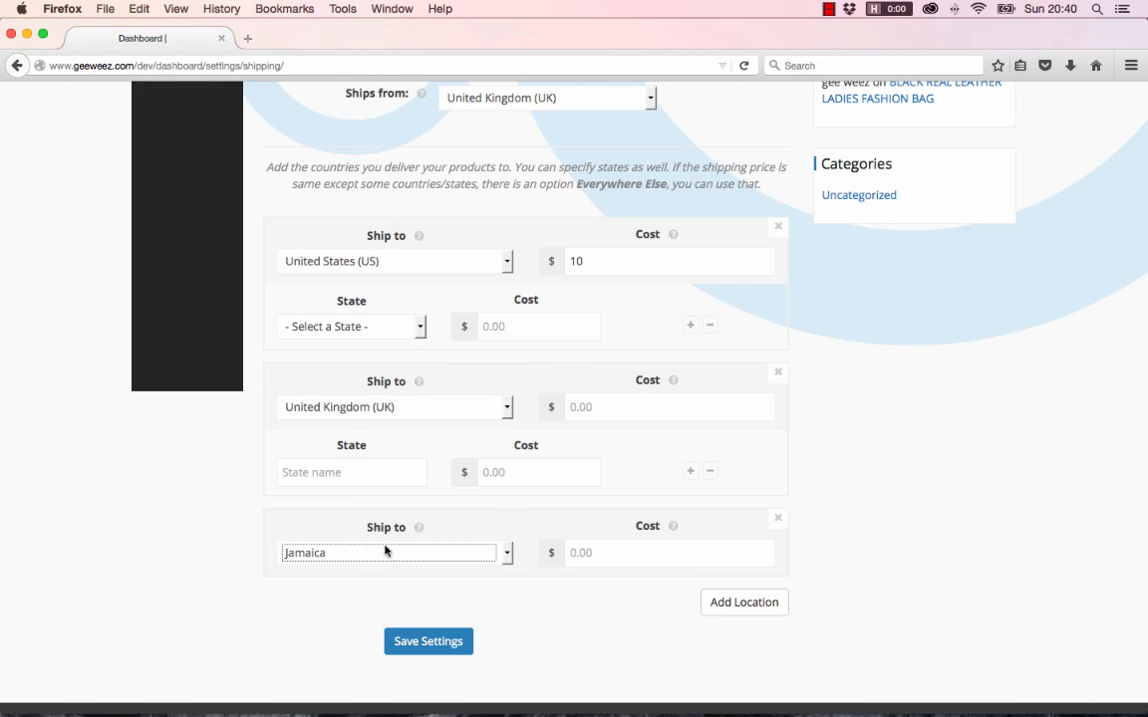
pyautogui.click(771, 546)
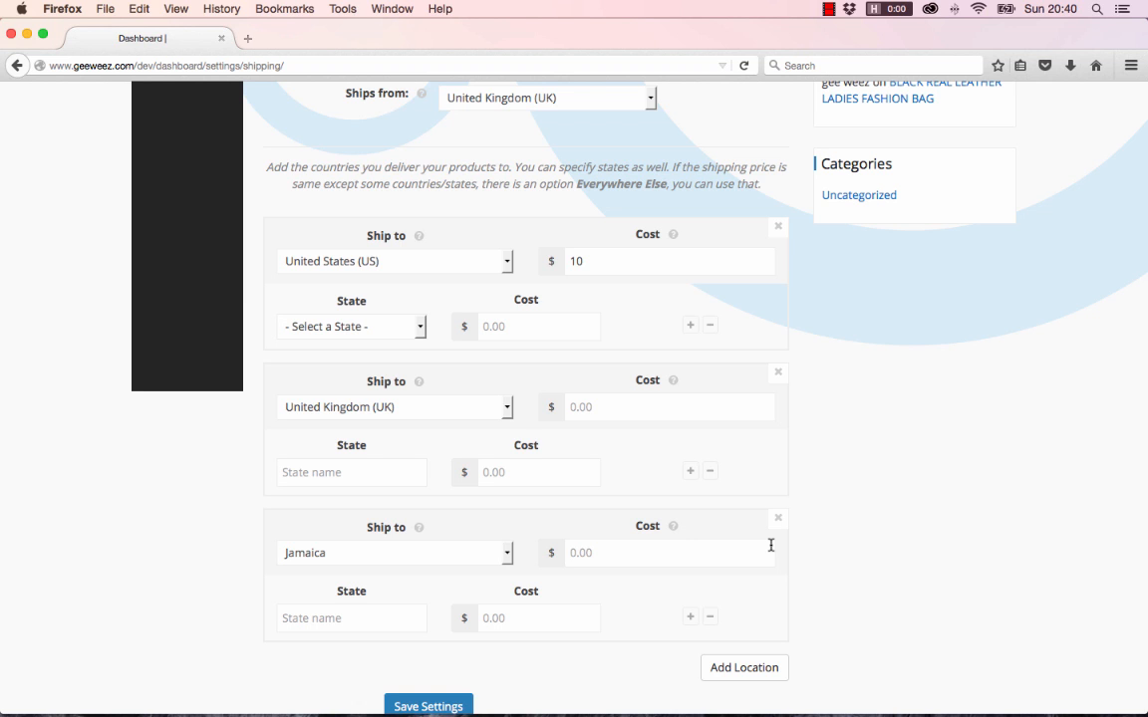
pyautogui.write('13')
pyautogui.scroll(-2, 655, 508)
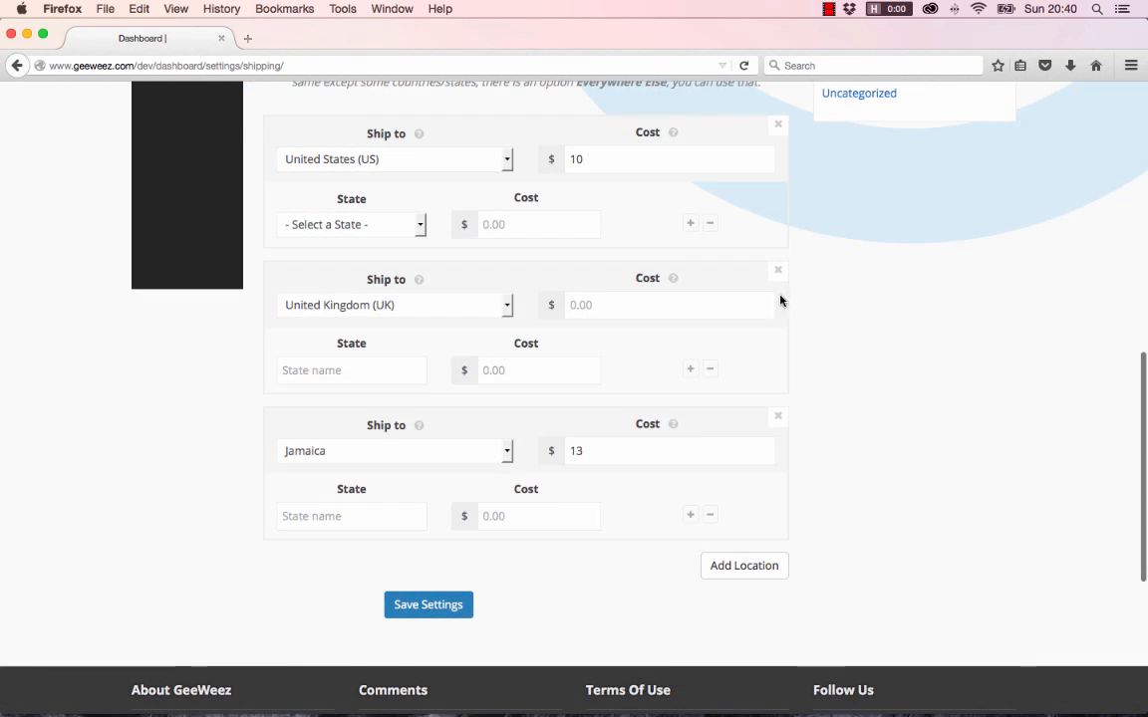
pyautogui.scroll(8, 634, 450)
pyautogui.scroll(3, 635, 450)
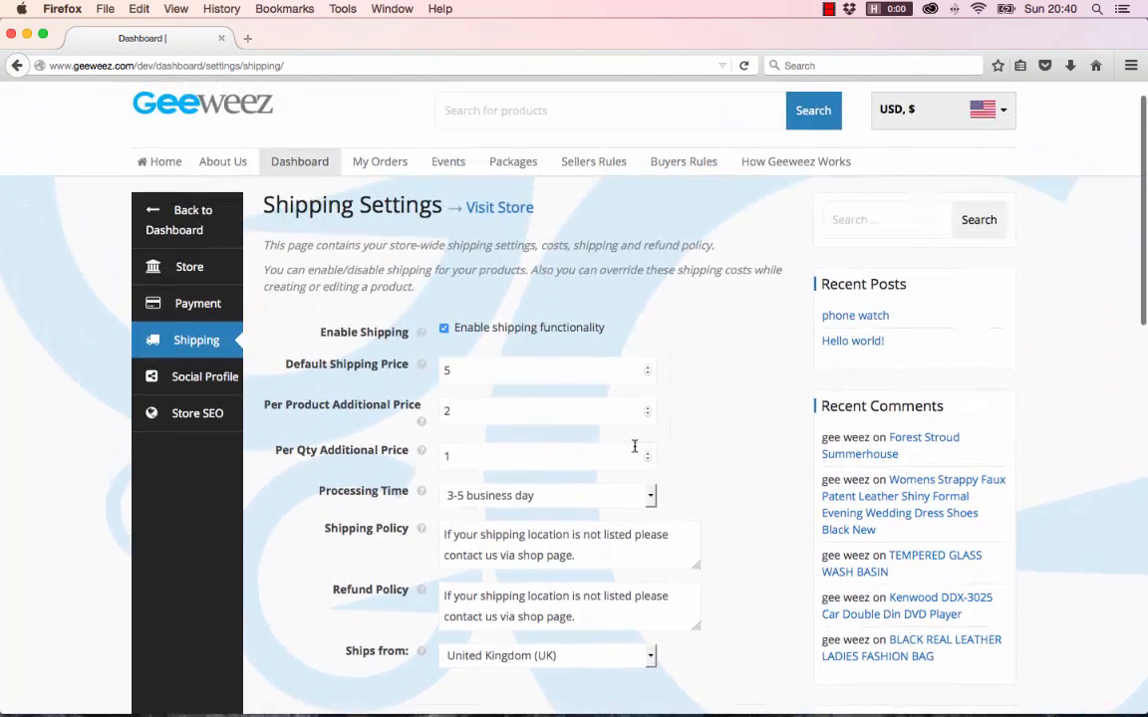
pyautogui.scroll(-2, 634, 450)
pyautogui.scroll(-3, 635, 451)
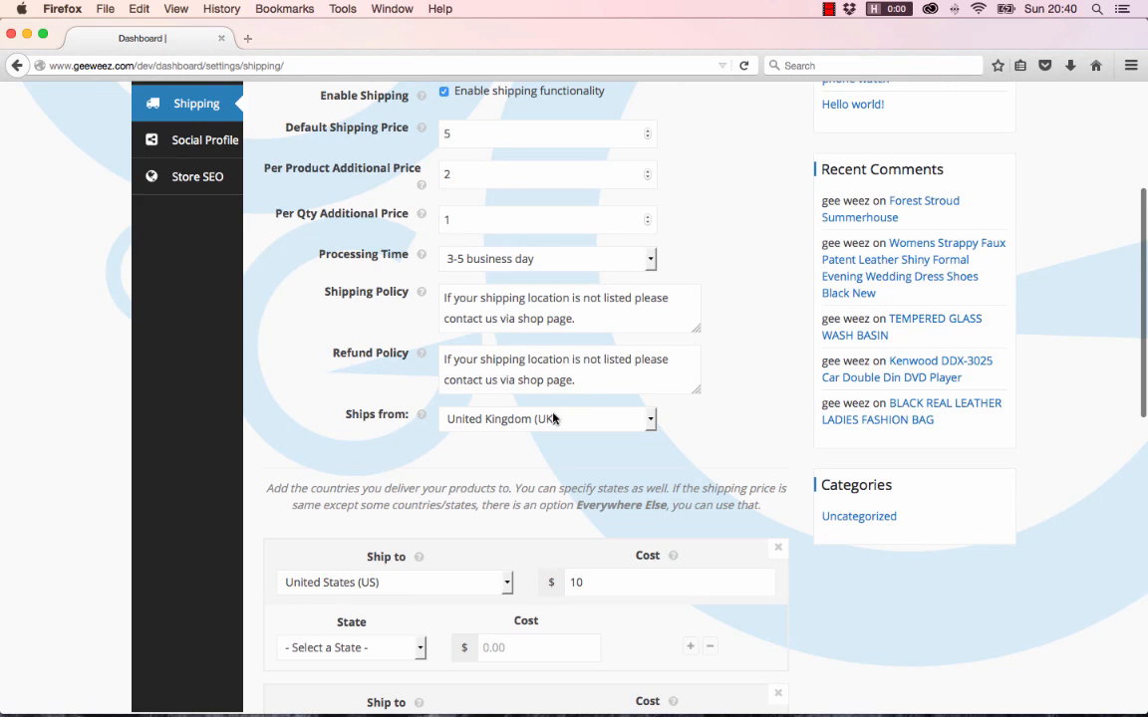
pyautogui.scroll(-8, 503, 383)
# Save the shipping settings and check the 'Shipping options saved successfully' message and ship-to rows
pyautogui.click(415, 478)
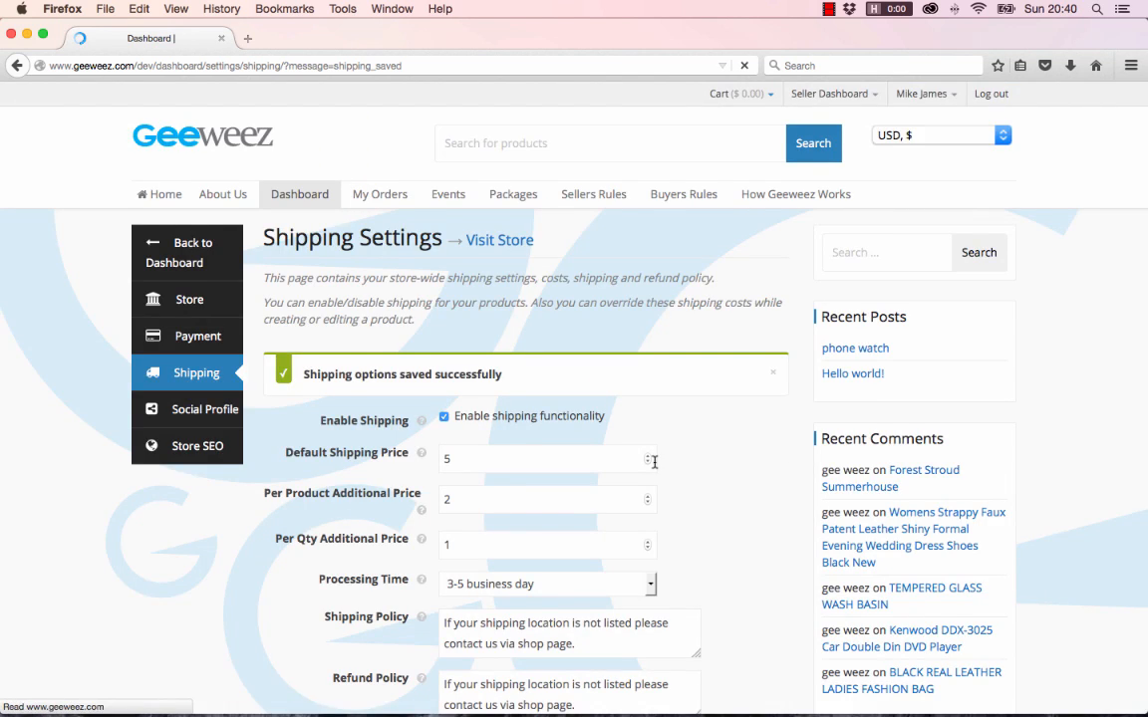
pyautogui.scroll(-7, 653, 462)
pyautogui.scroll(-2, 655, 462)
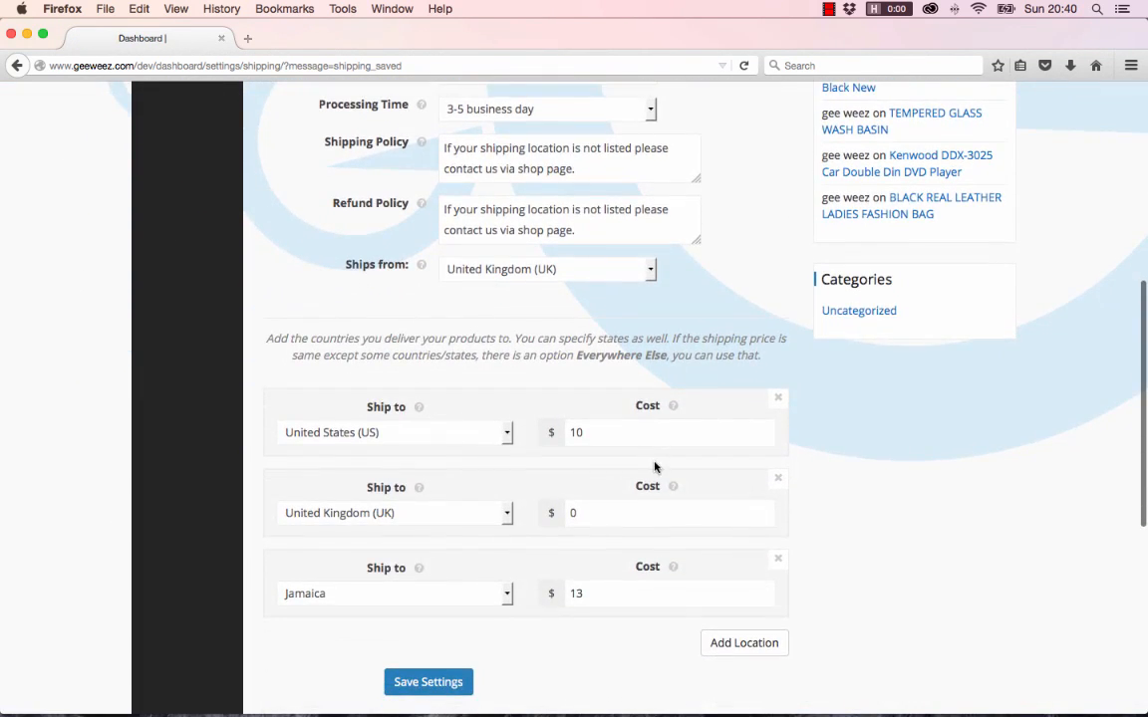
pyautogui.scroll(3, 655, 464)
pyautogui.scroll(7, 655, 464)
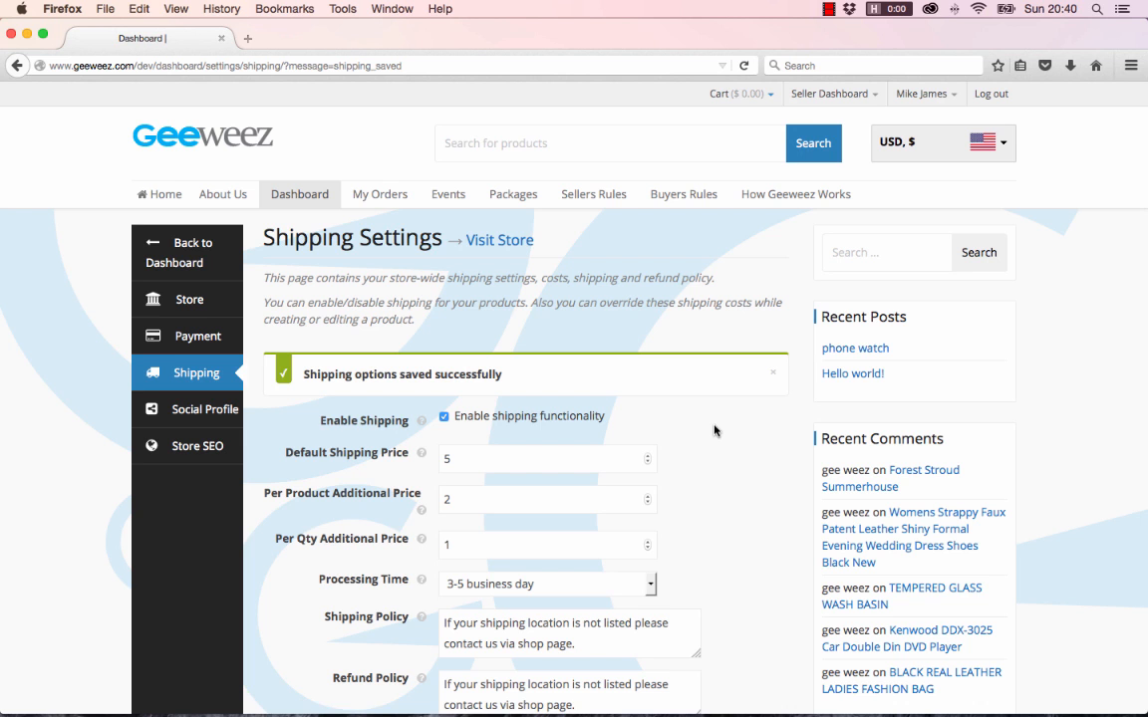
pyautogui.scroll(-1, 714, 431)
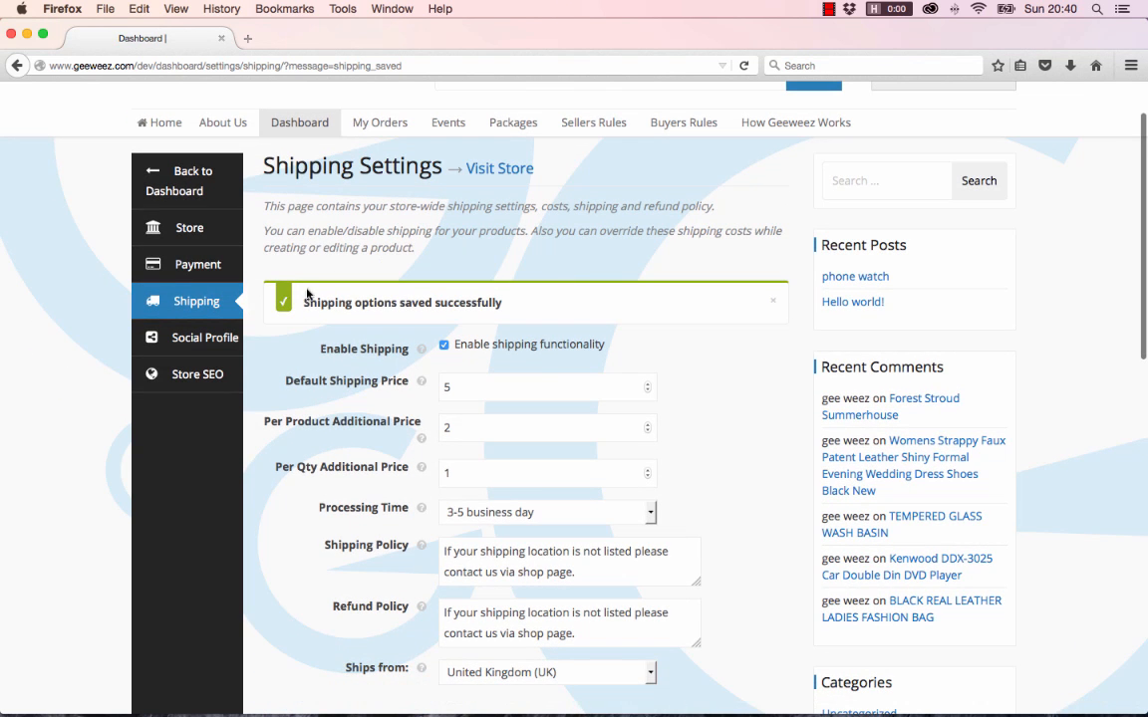
pyautogui.scroll(-2, 653, 508)
pyautogui.scroll(-2, 653, 509)
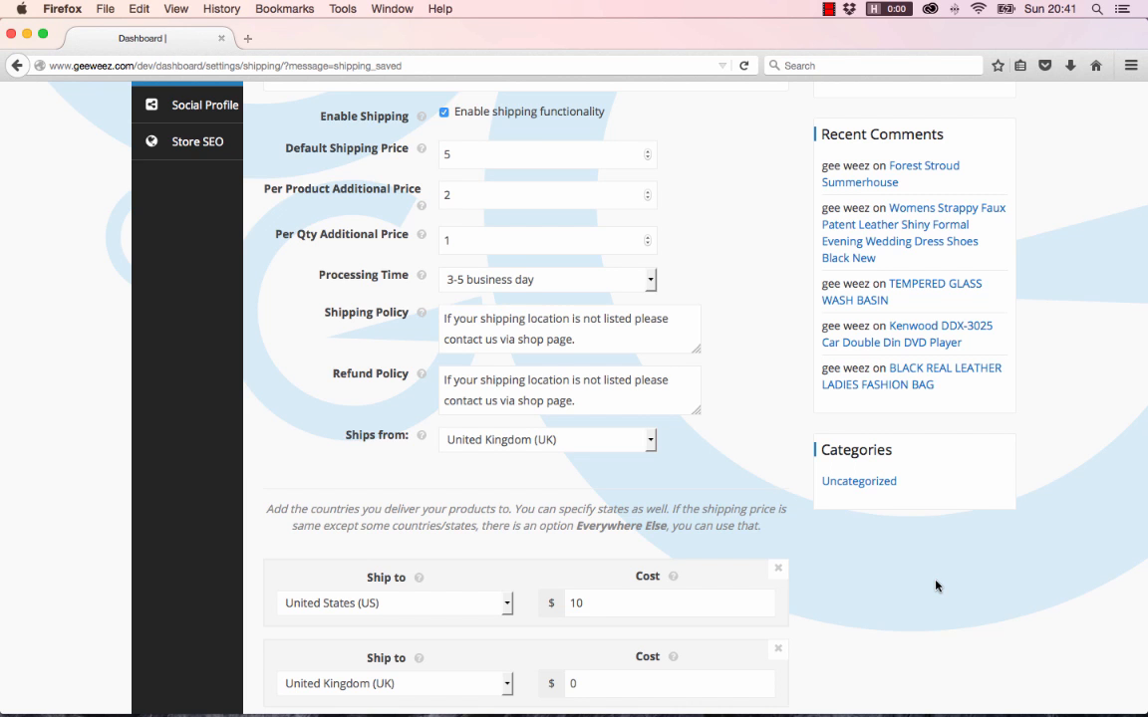
pyautogui.scroll(-5, 935, 586)
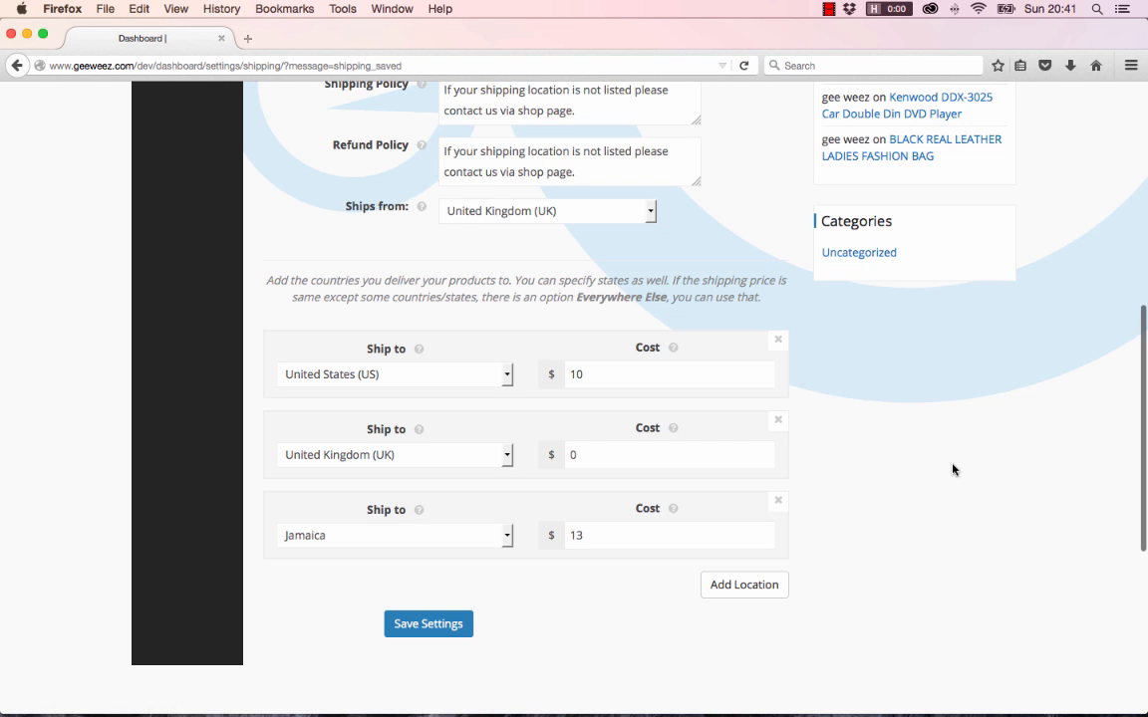
pyautogui.scroll(10, 953, 468)
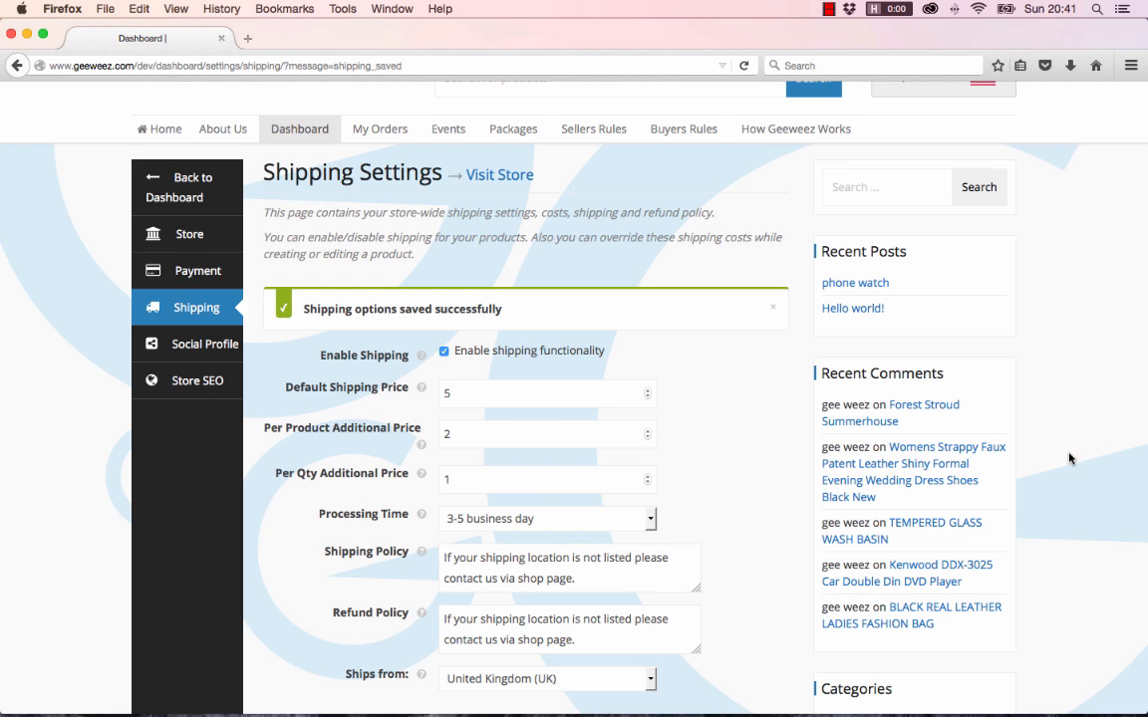
pyautogui.scroll(-3, 1081, 459)
pyautogui.scroll(5, 1069, 458)
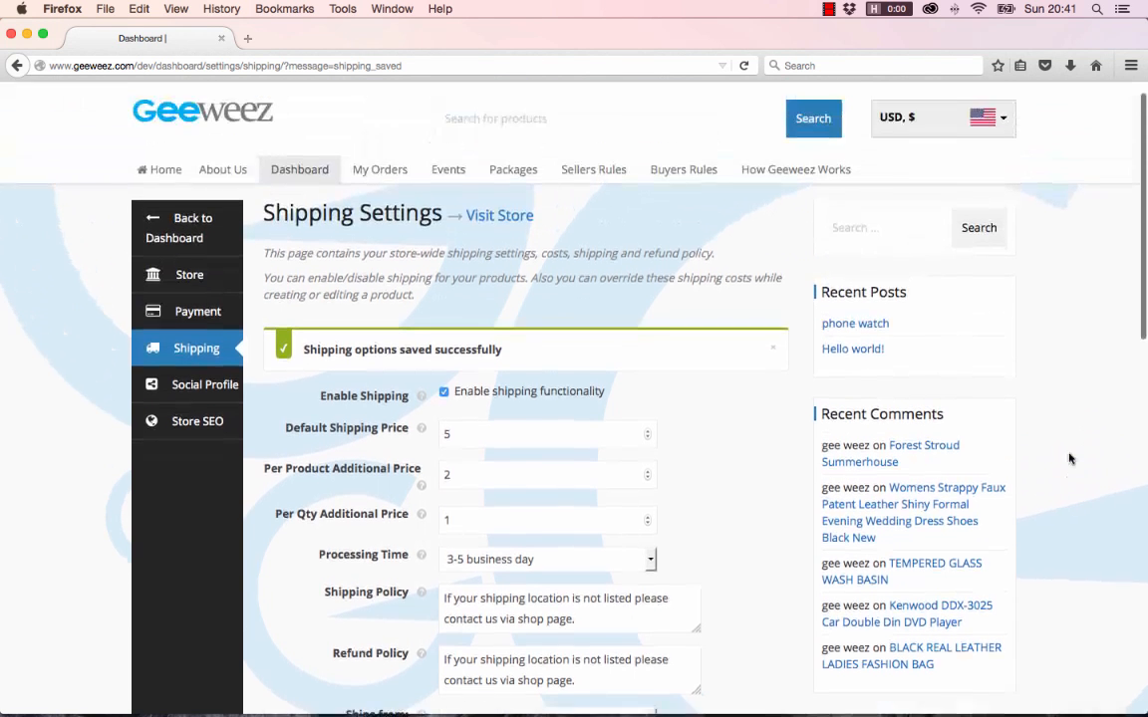
pyautogui.scroll(-1, 1069, 459)
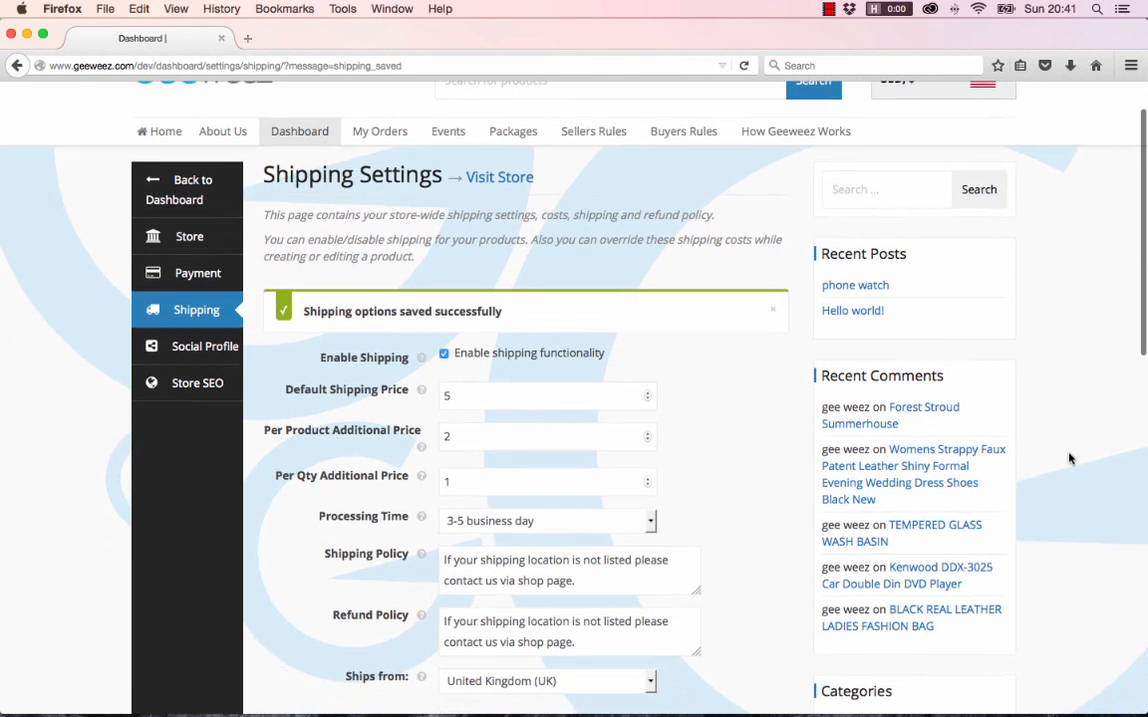